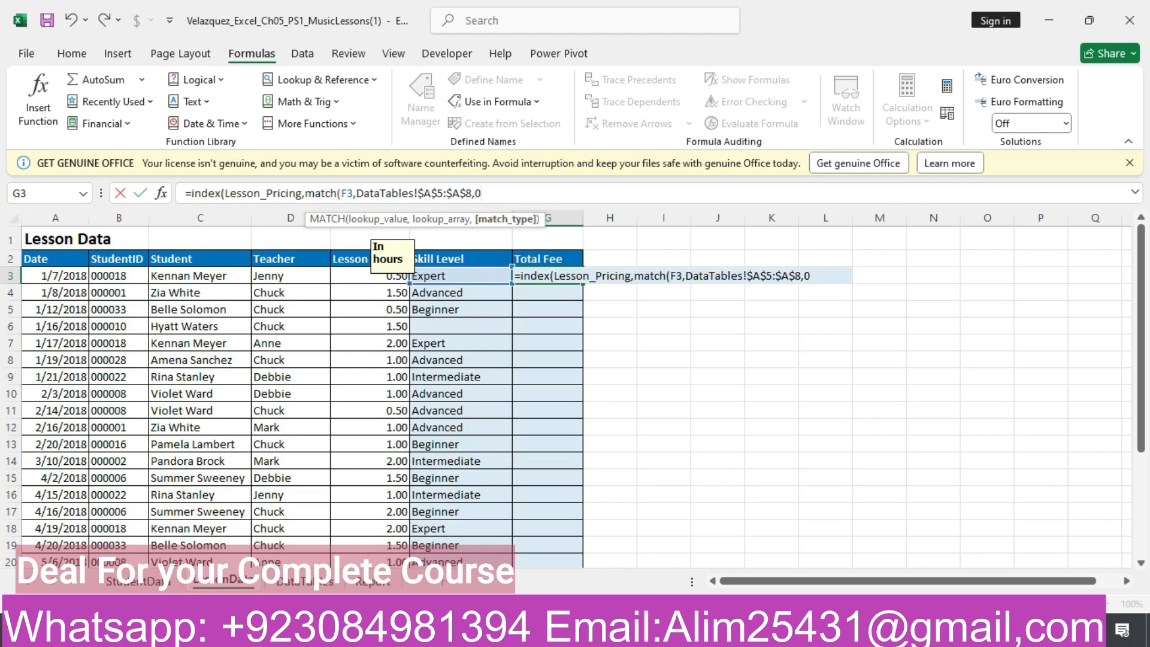
Step: Close the first MATCH in G3's formula and begin a second MATCH with LessonData!E3 as its lookup value
{"action": "type", "text": "),"}
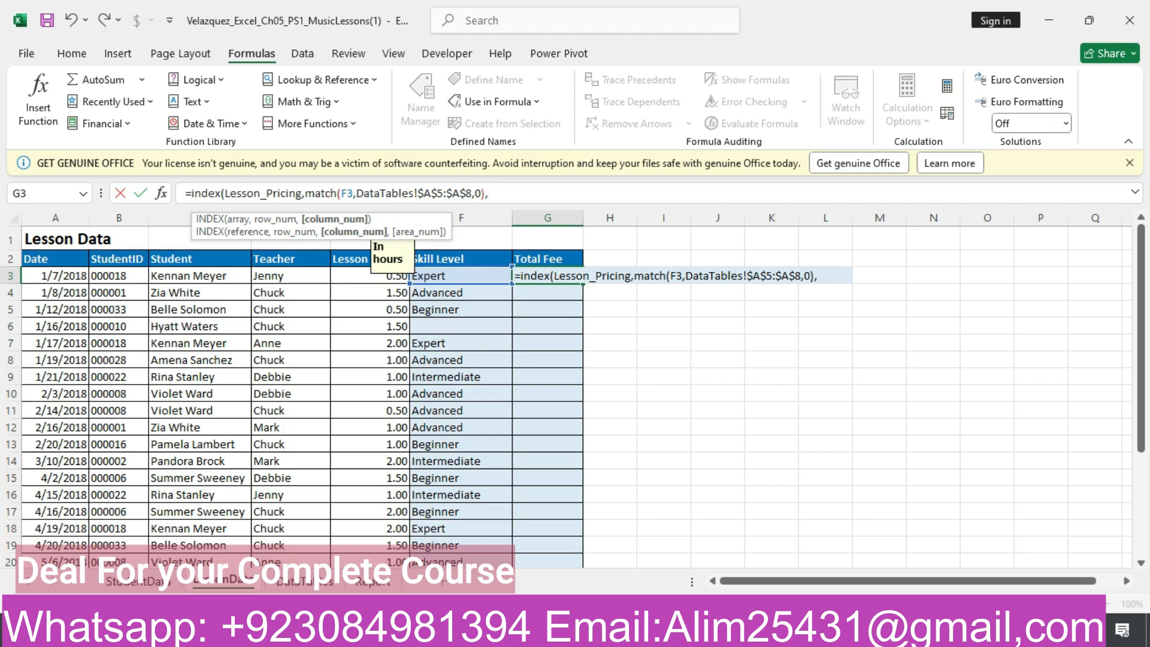
{"action": "type", "text": "match"}
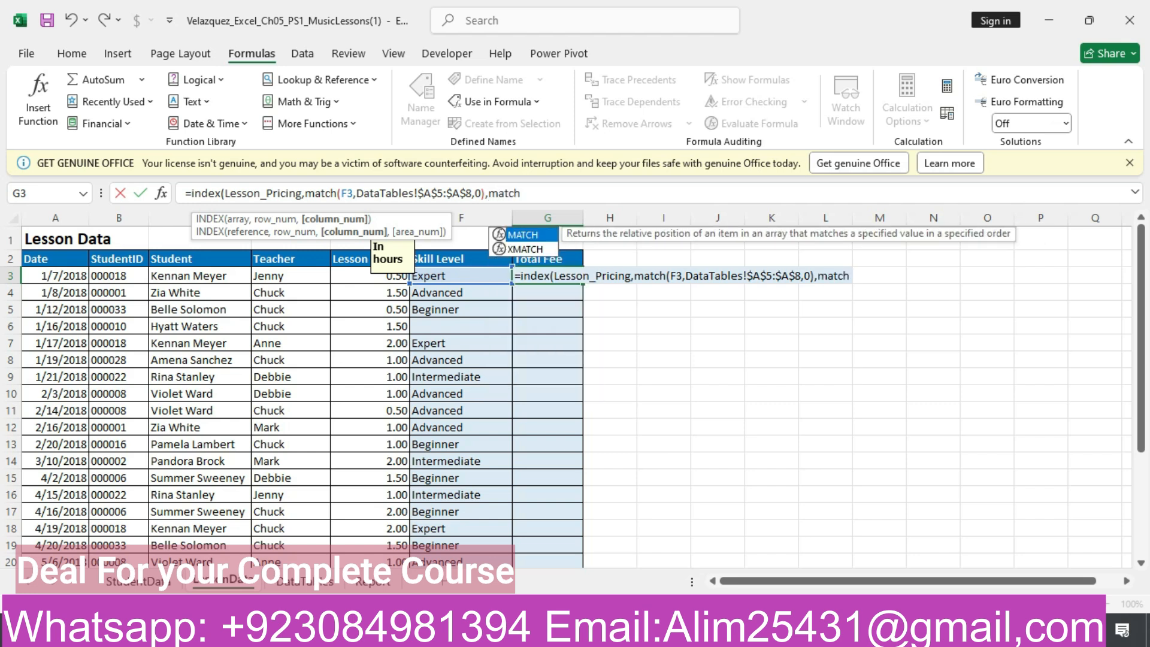
{"action": "key", "text": "Escape"}
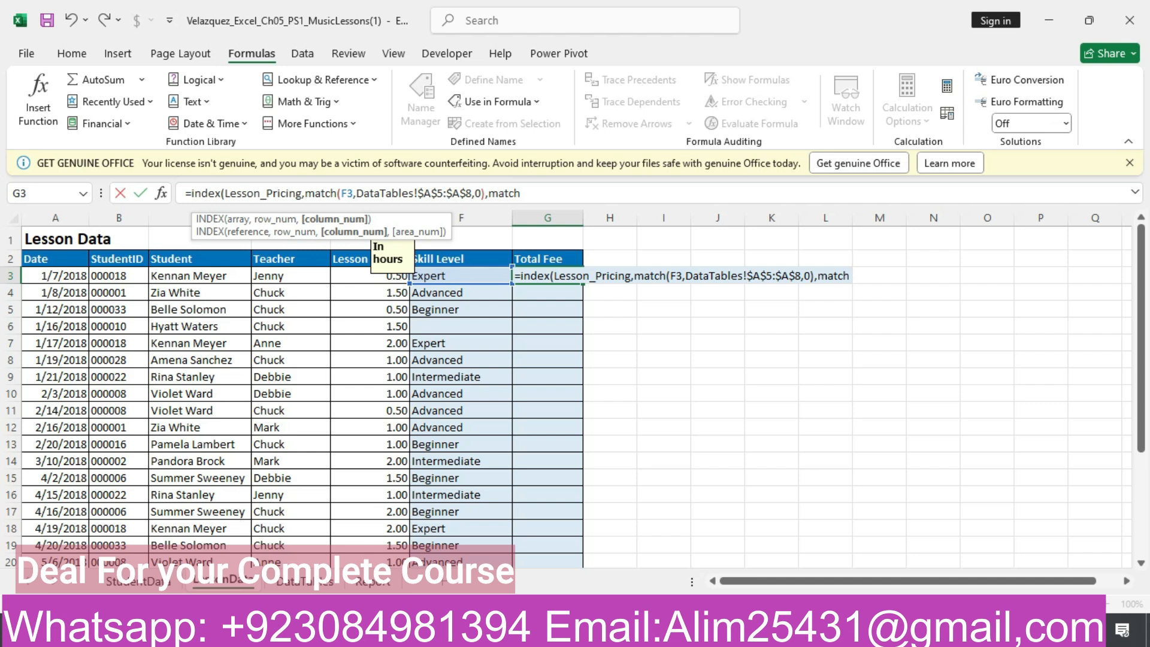
{"action": "type", "text": "("}
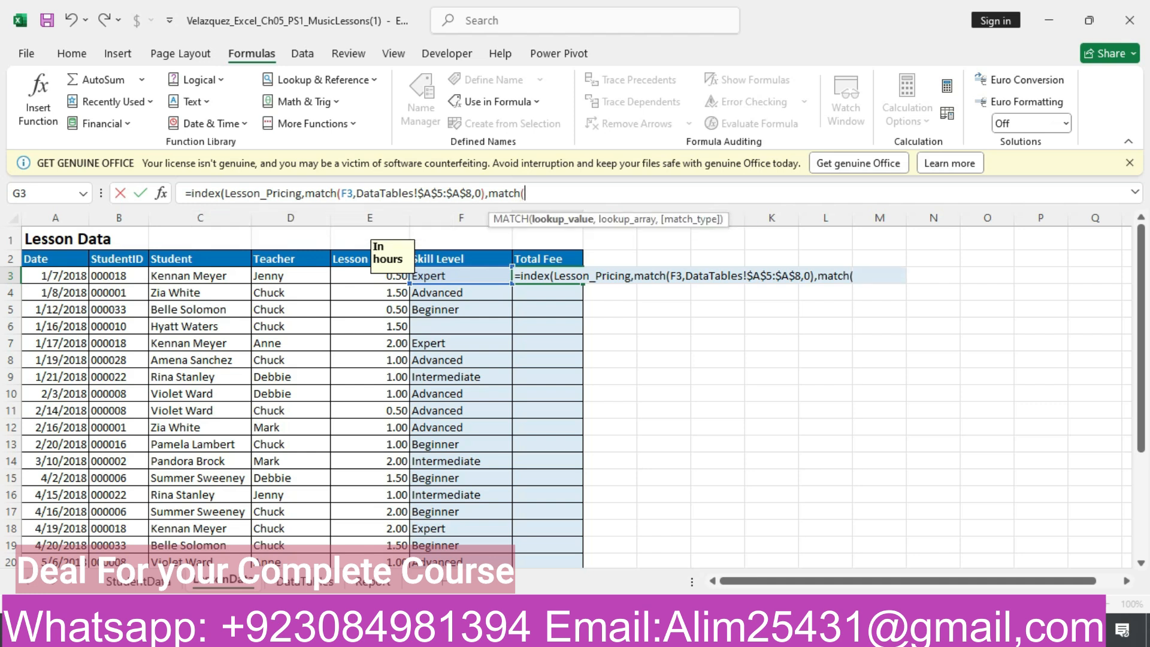
{"action": "type", "text": "le"}
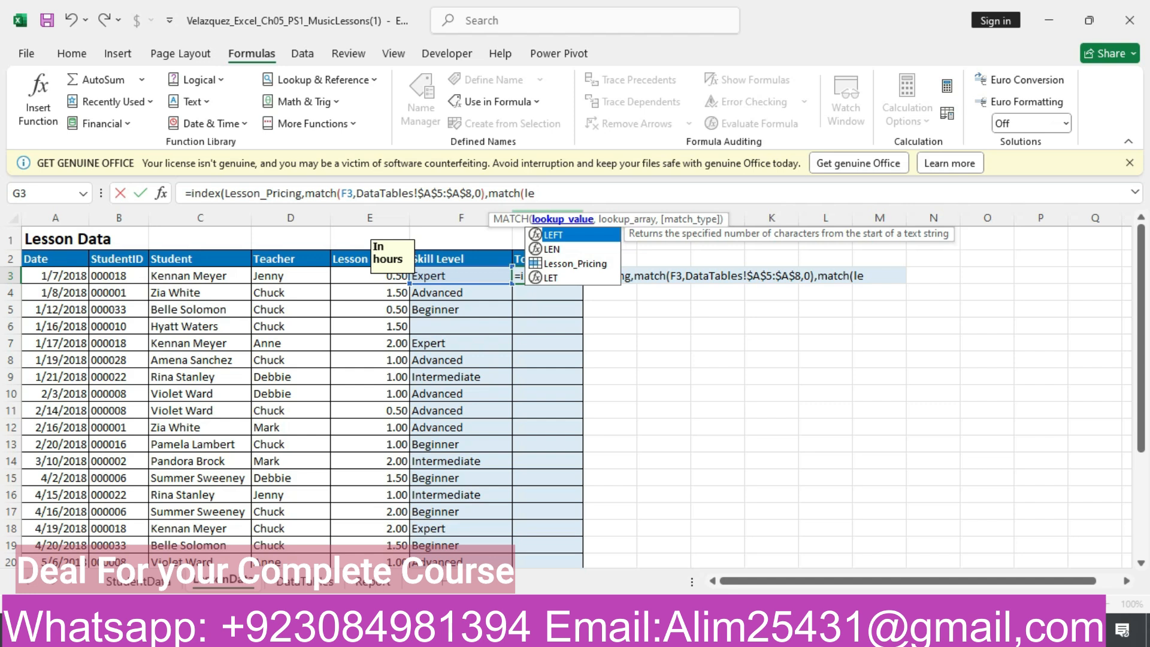
{"action": "key", "text": "BackSpace"}
{"action": "key", "text": "BackSpace"}
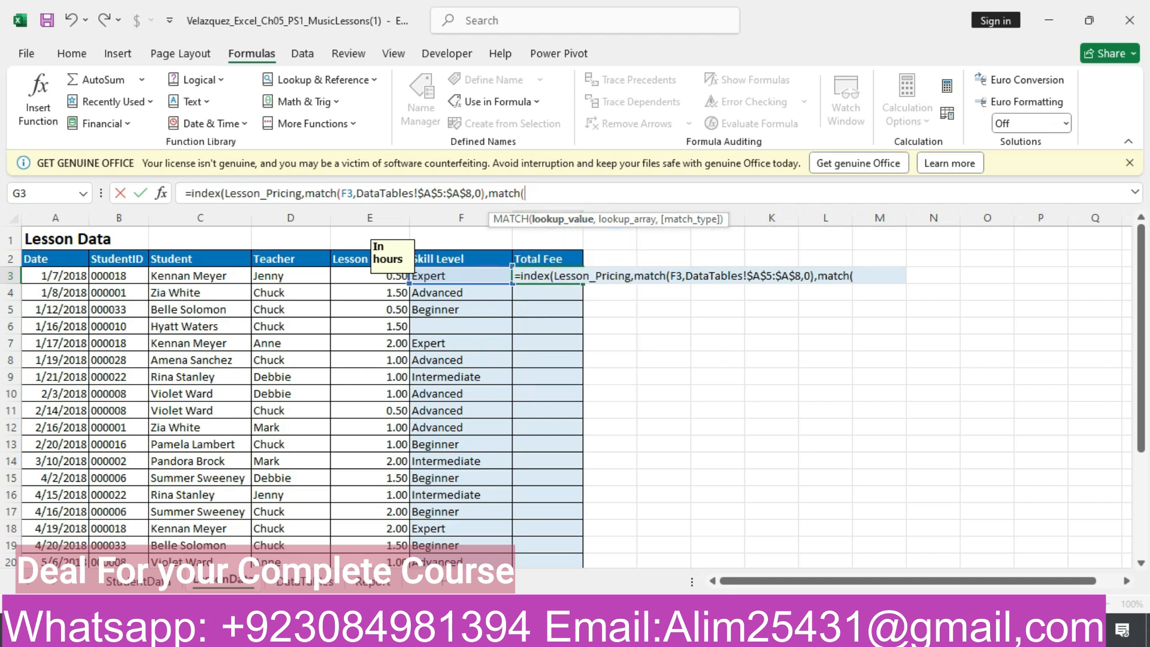
{"action": "left_click", "coordinate": [383, 278]}
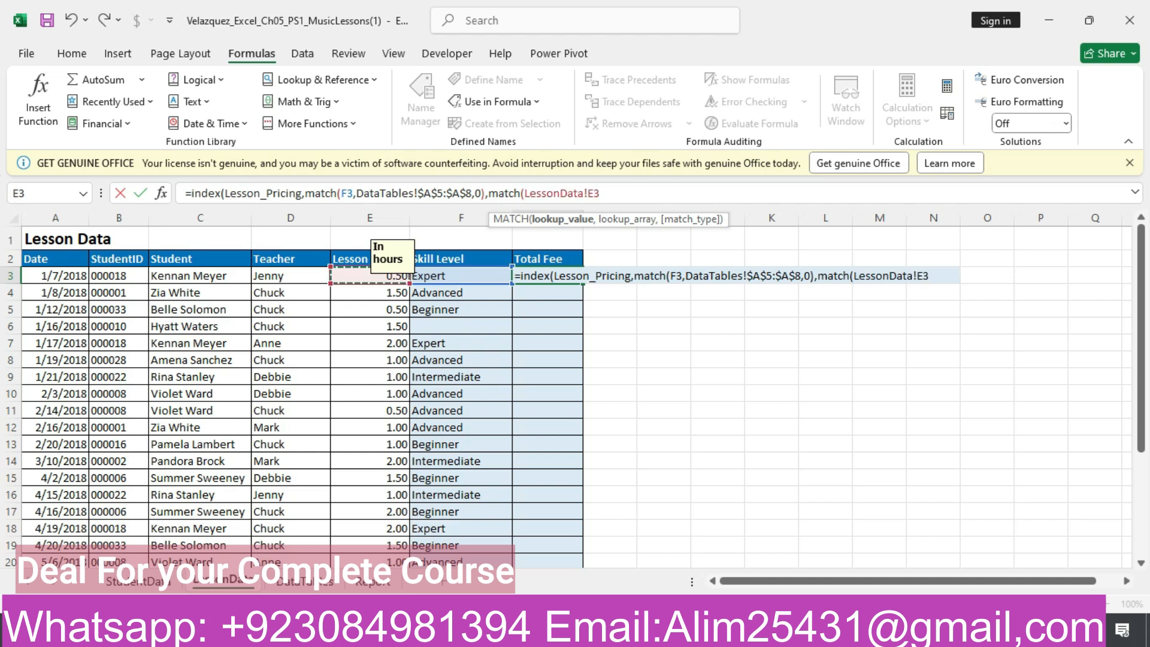
{"action": "type", "text": ","}
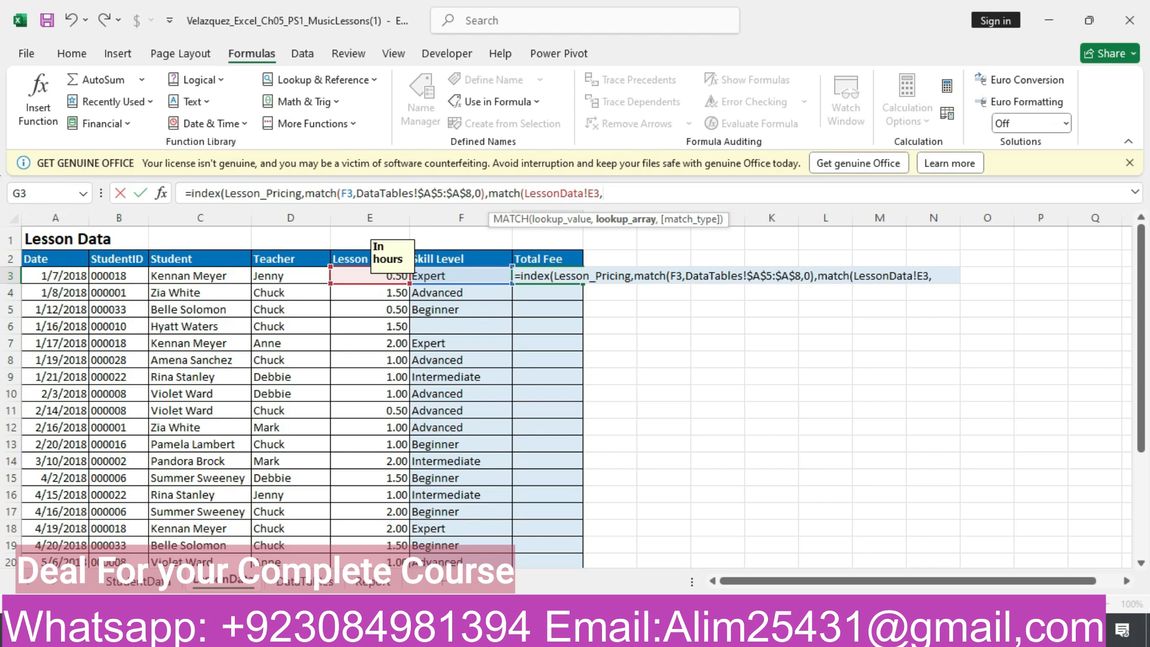
Step: Complete the second MATCH with the absolute lookup array DataTables!$B$4:$E$8 and match type 0, and commit the INDEX formula
{"action": "left_click", "coordinate": [282, 581]}
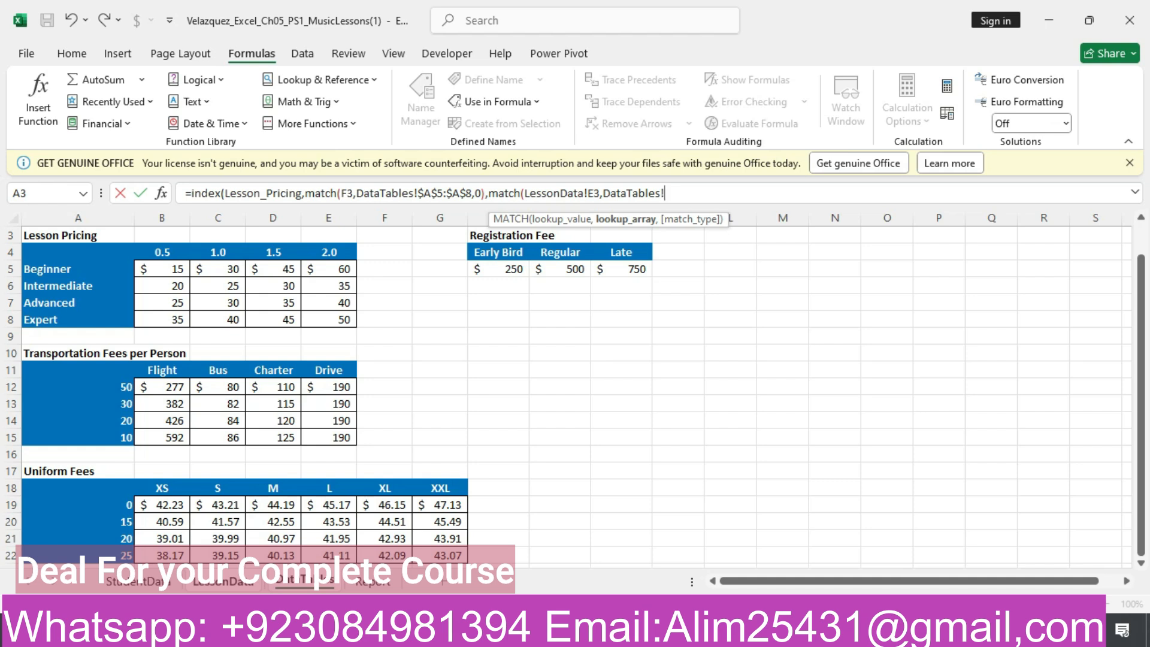
{"action": "left_click", "coordinate": [162, 251]}
{"action": "left_click_drag", "start_coordinate": [162, 252], "coordinate": [336, 319]}
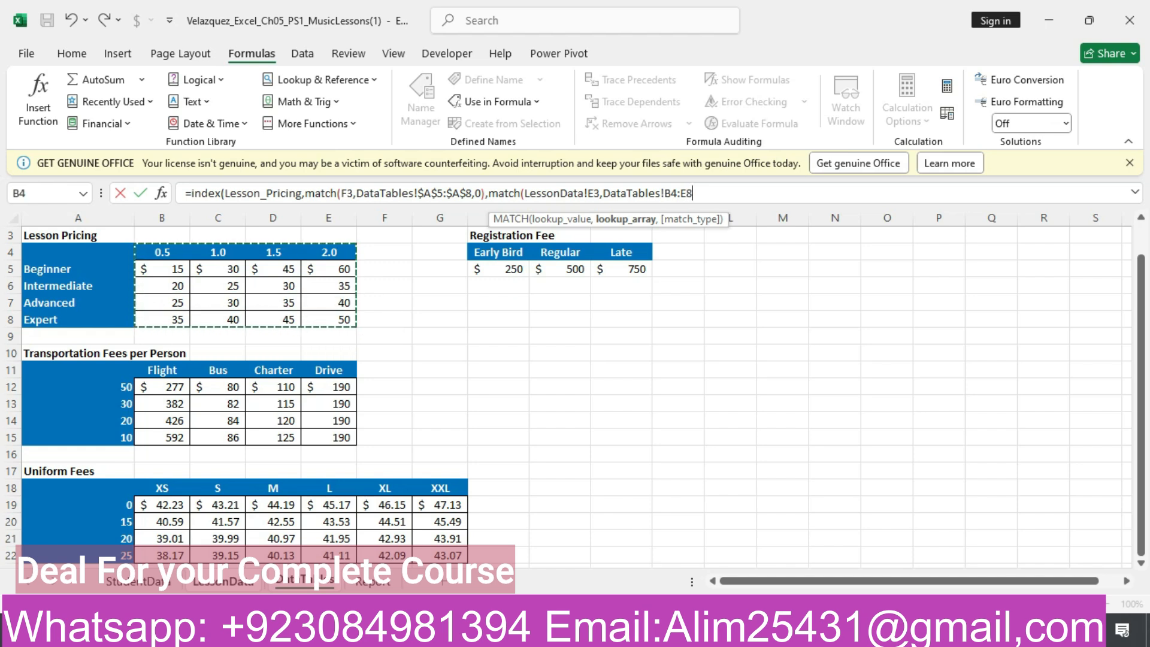
{"action": "double_click", "coordinate": [678, 193]}
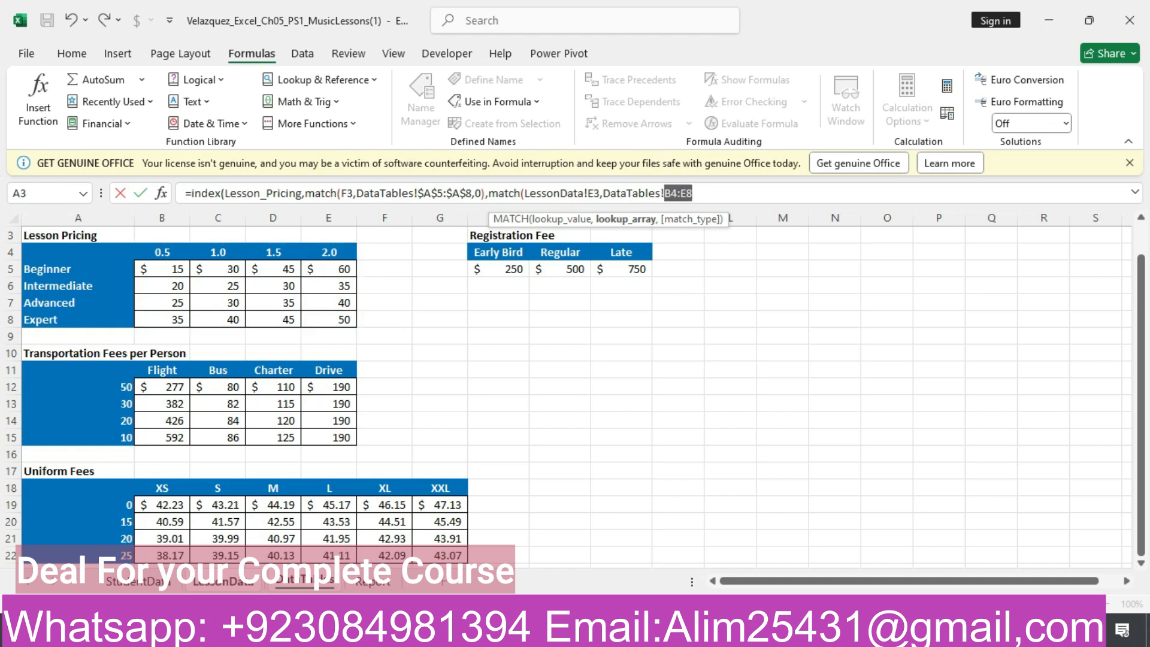
{"action": "key", "text": "F4"}
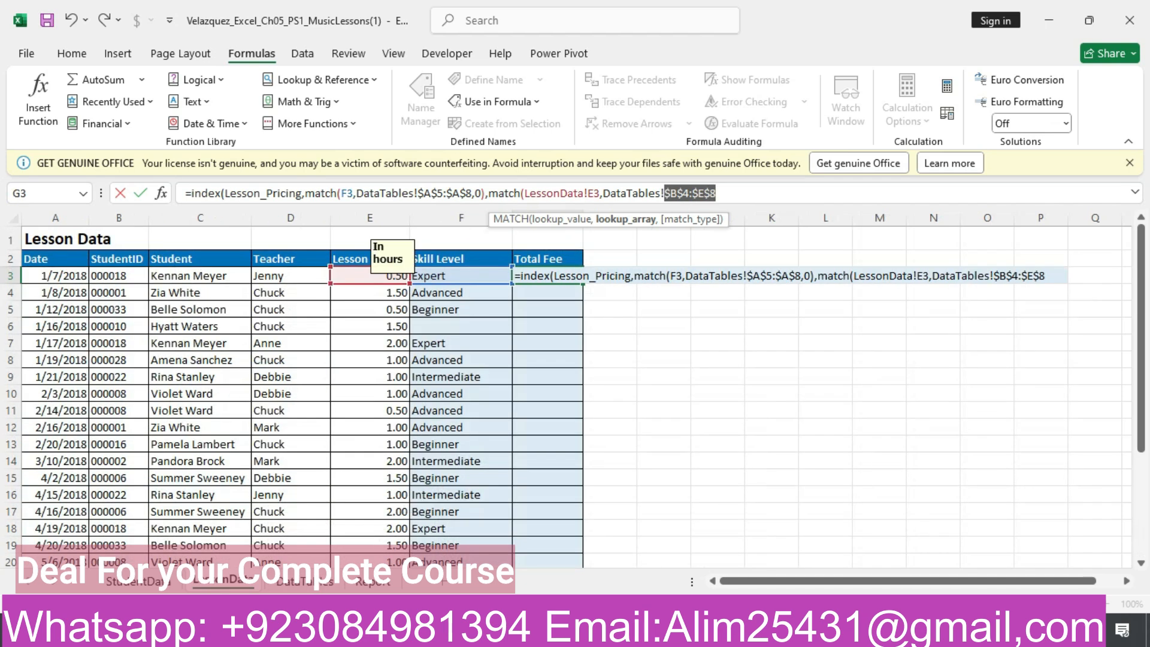
{"action": "key", "text": "Right"}
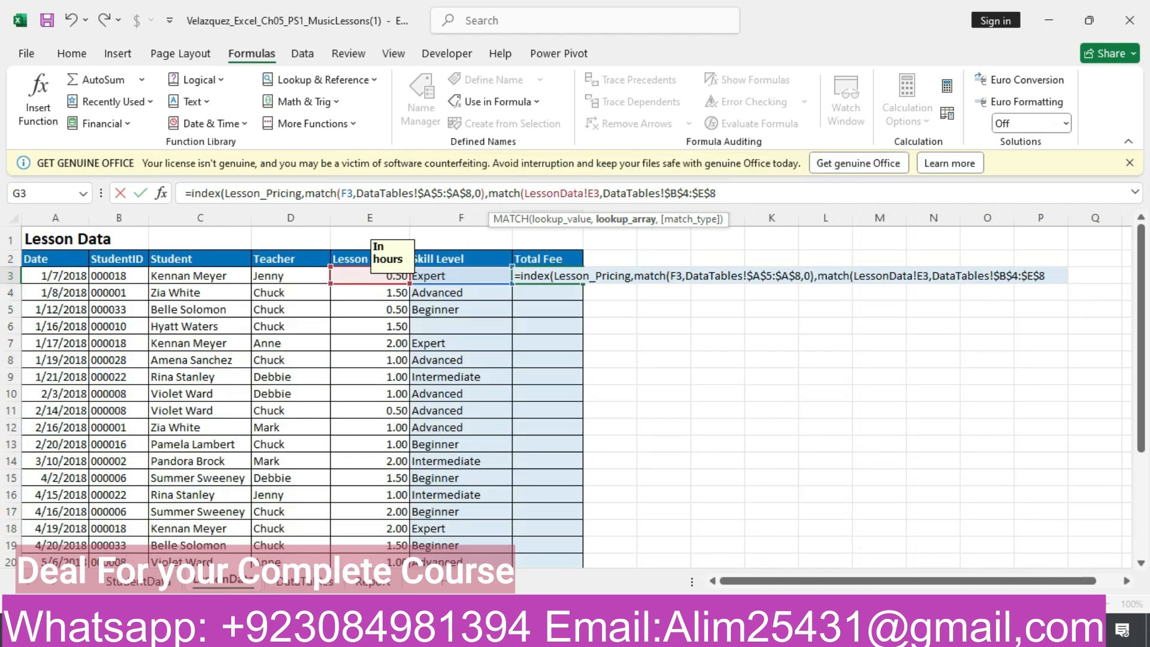
{"action": "type", "text": ","}
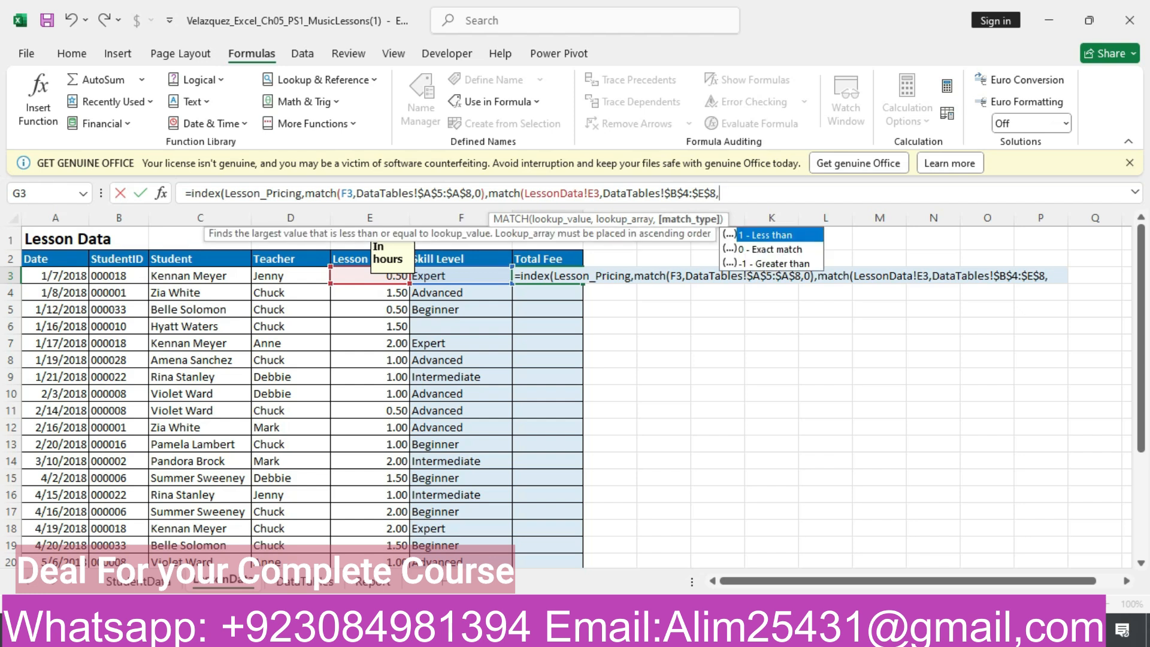
{"action": "type", "text": "0"}
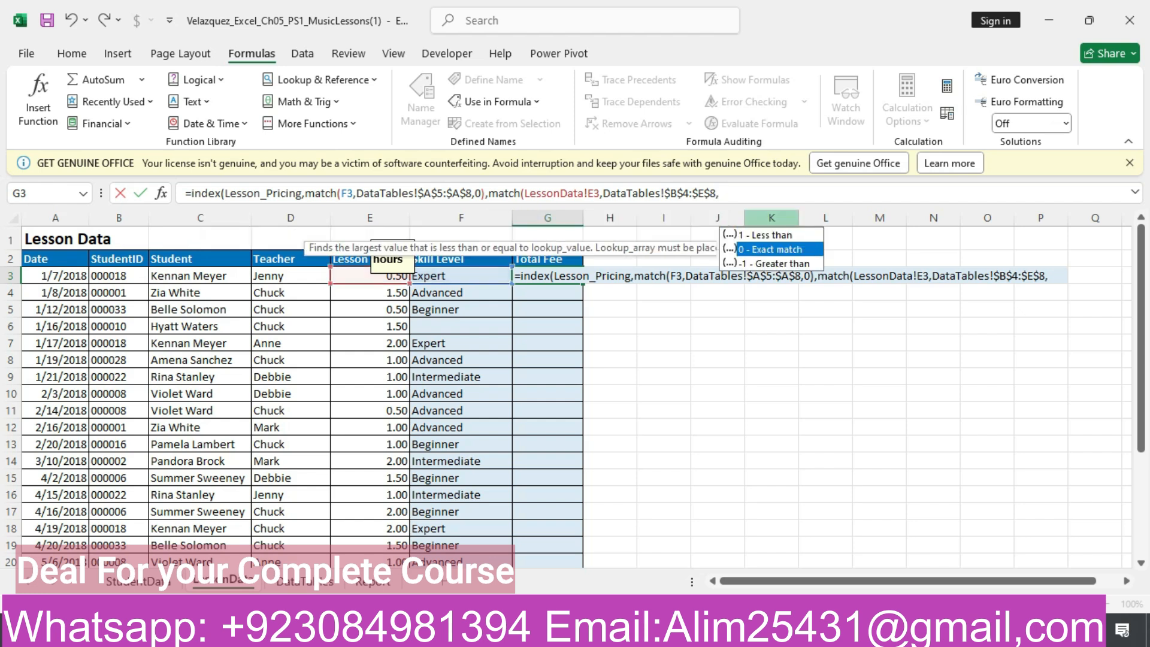
{"action": "type", "text": ")"}
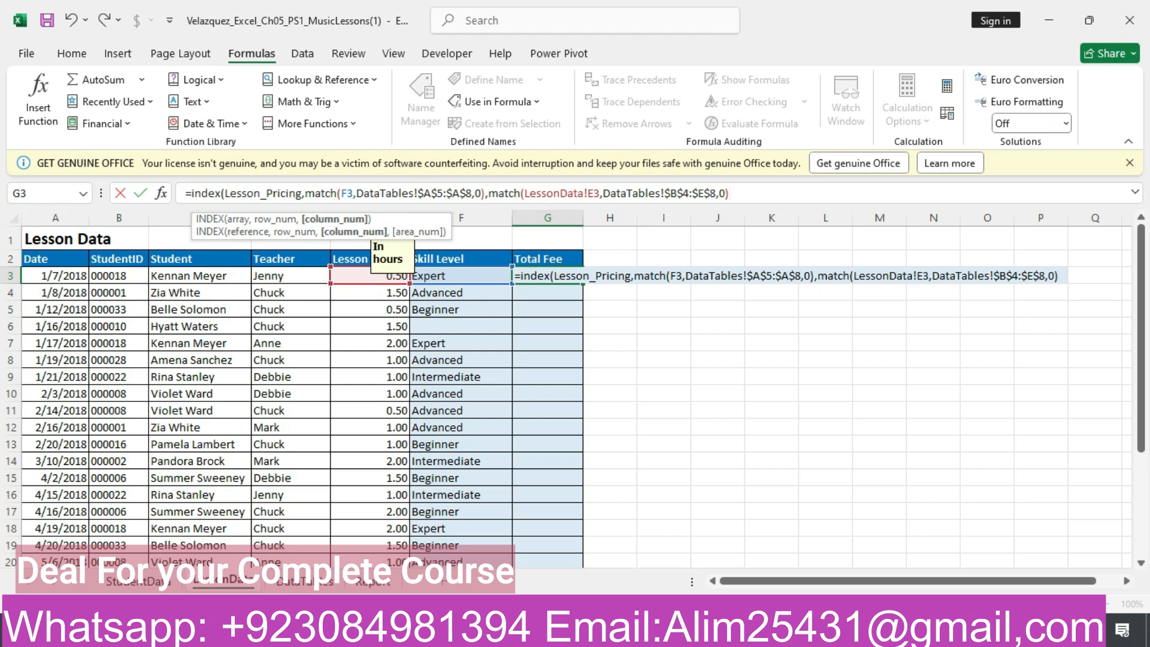
{"action": "type", "text": ")"}
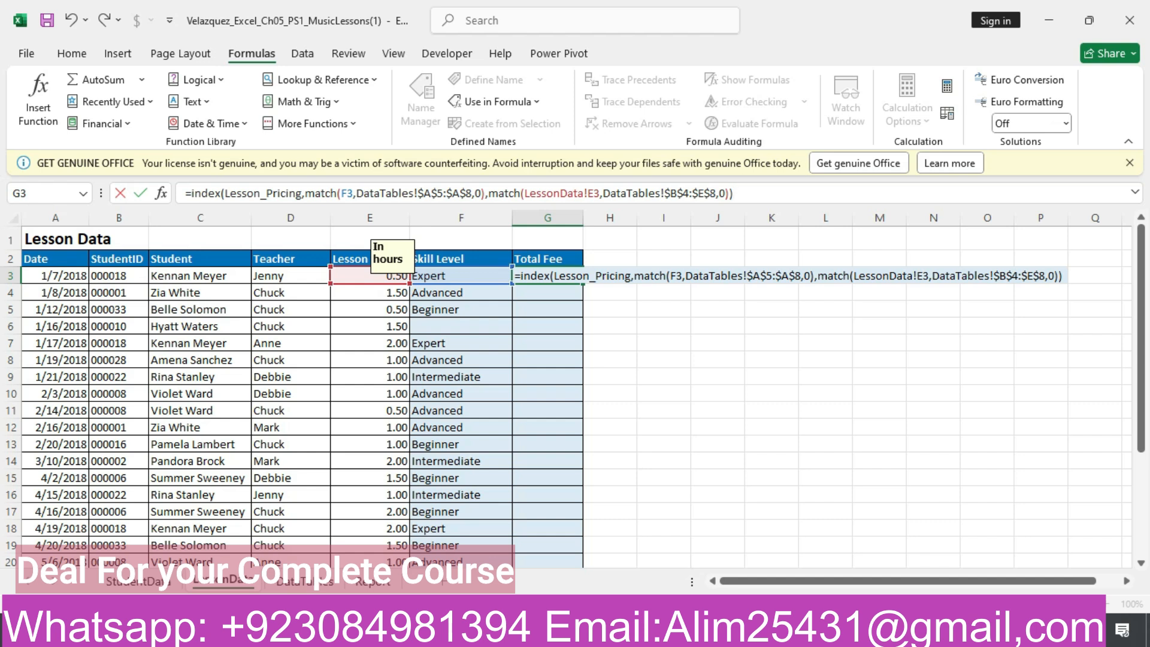
{"action": "key", "text": "Return"}
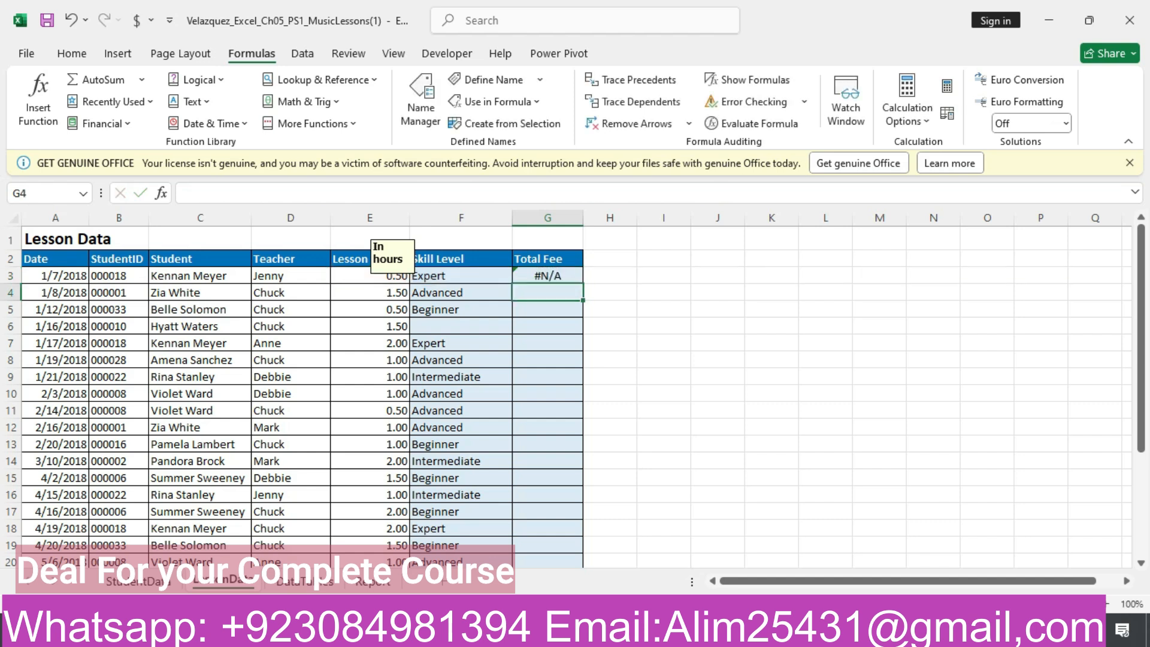
Step: Wrap the INDEX formula in cell G3 in an IFERROR function that returns 50 on an error
{"action": "left_click", "coordinate": [548, 276]}
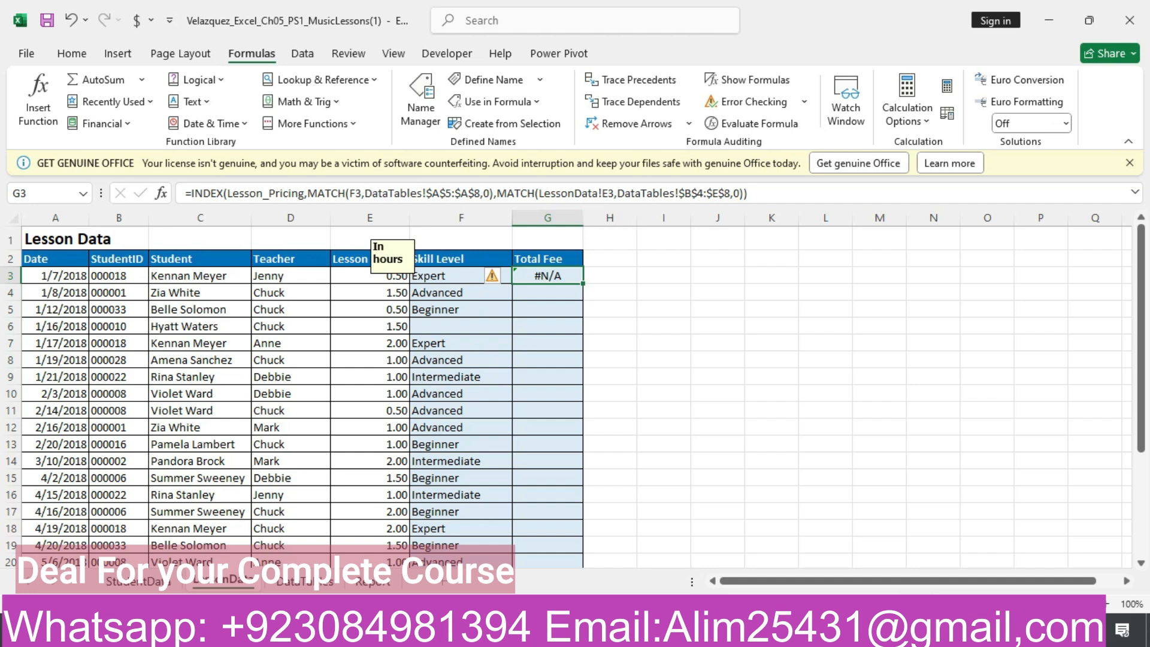
{"action": "left_click", "coordinate": [190, 193]}
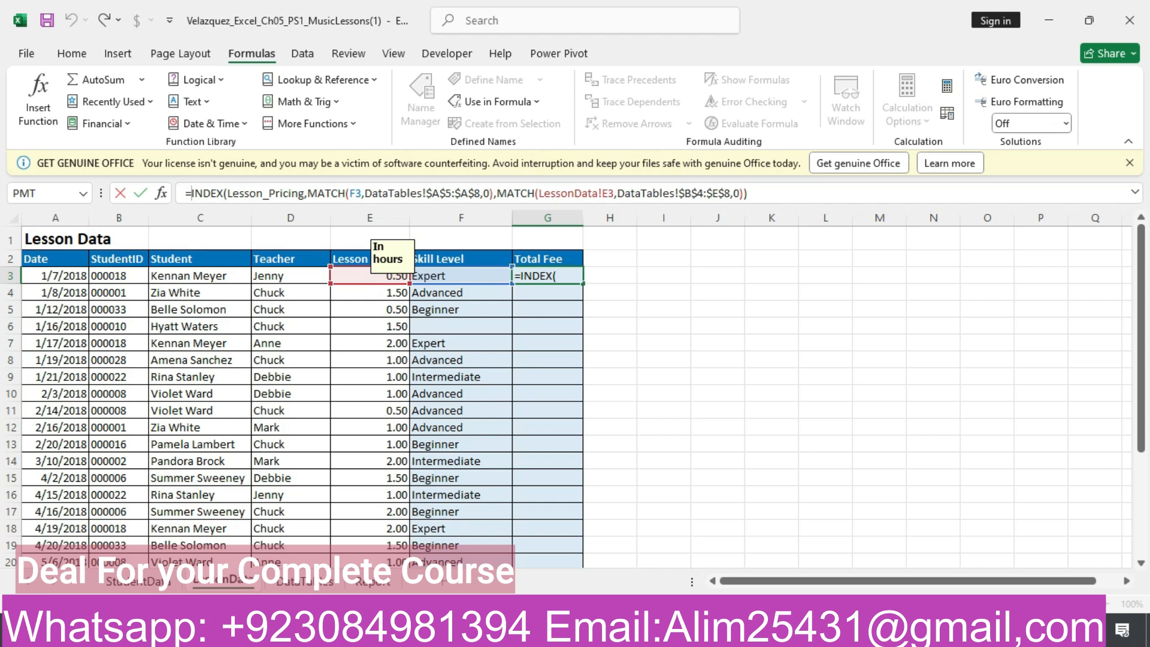
{"action": "type", "text": "if"}
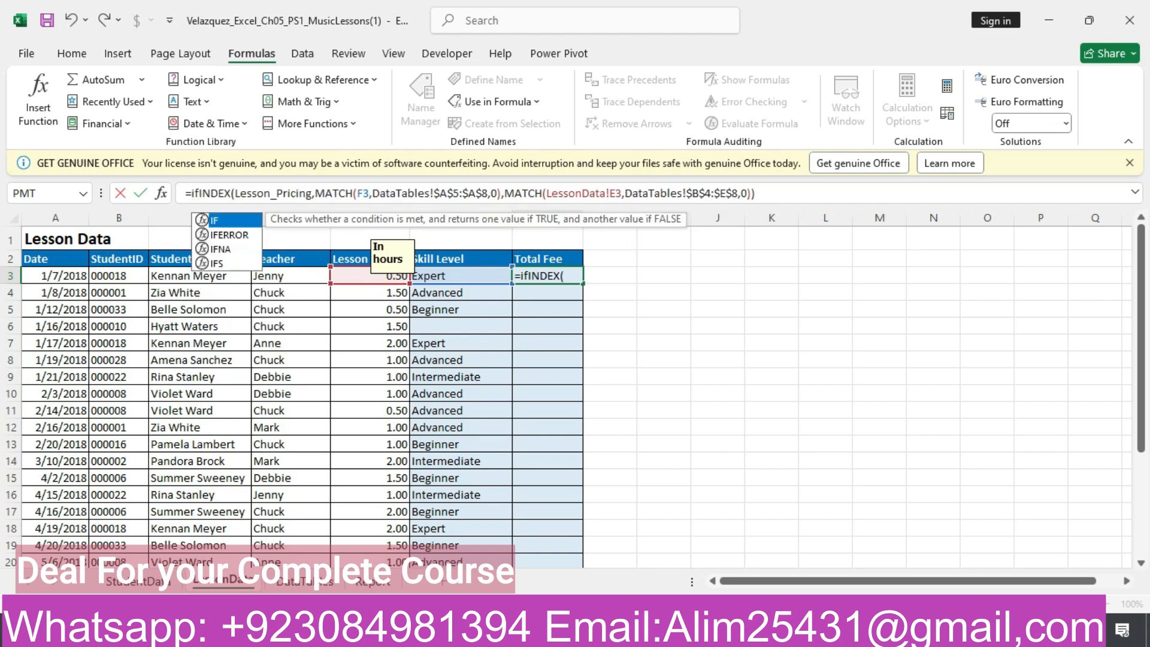
{"action": "key", "text": "Down"}
{"action": "key", "text": "Tab"}
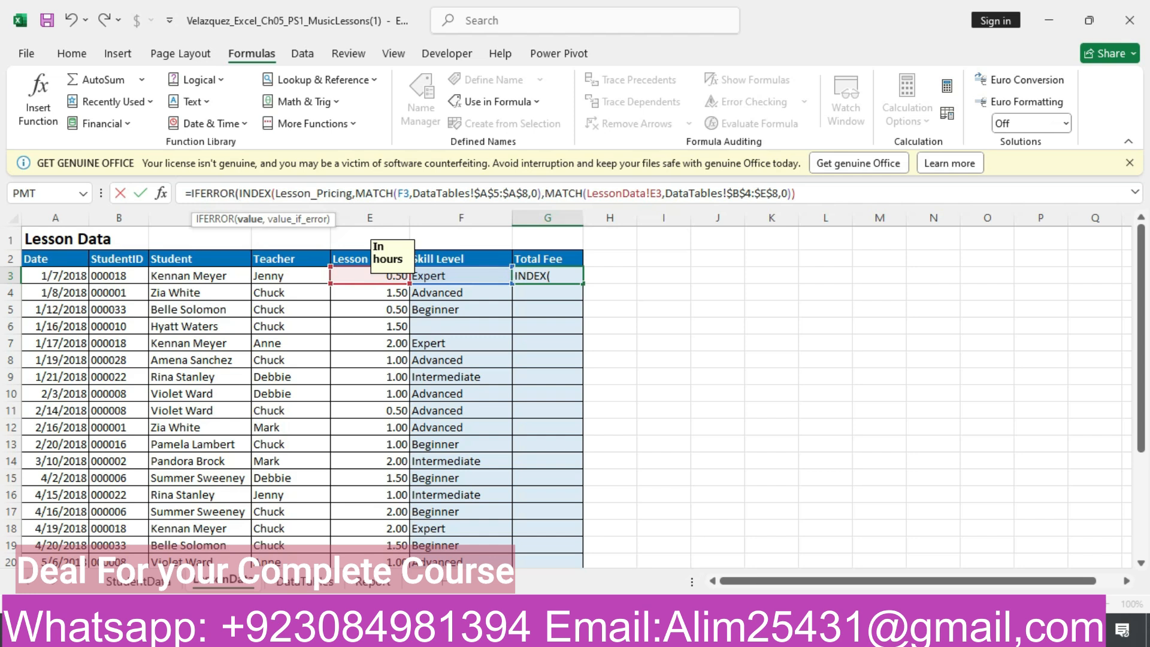
{"action": "key", "text": "End"}
{"action": "type", "text": ","}
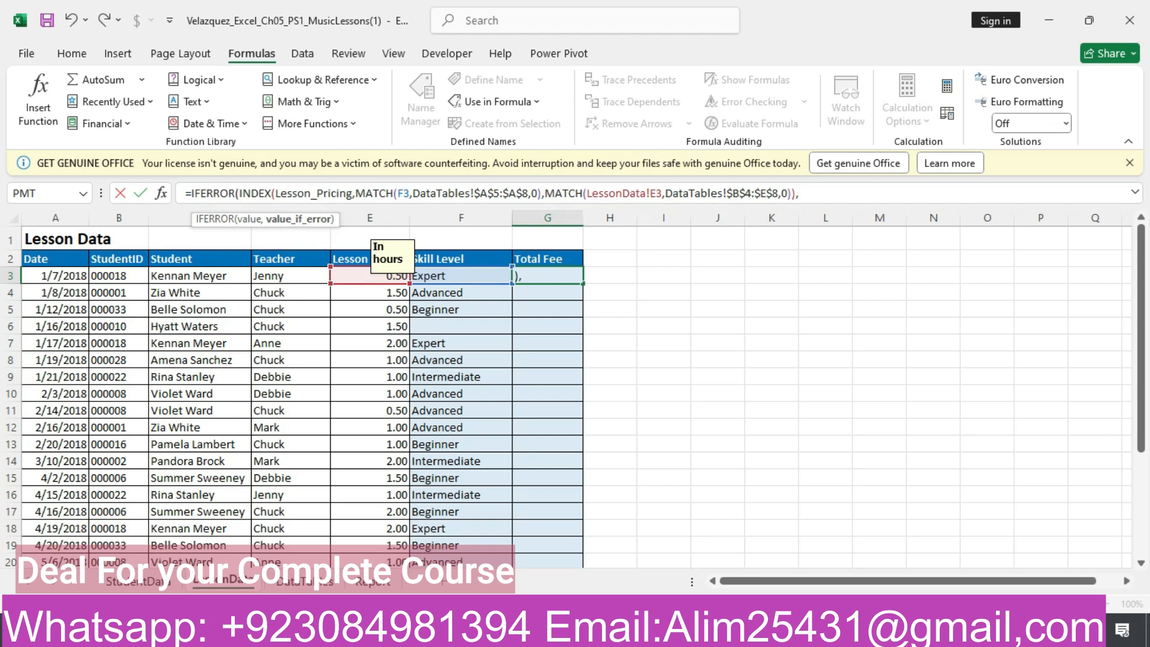
{"action": "type", "text": "50"}
{"action": "key", "text": "Return"}
Step: Copy the Total Fee formula from G3 down through G29
{"action": "left_click", "coordinate": [548, 276]}
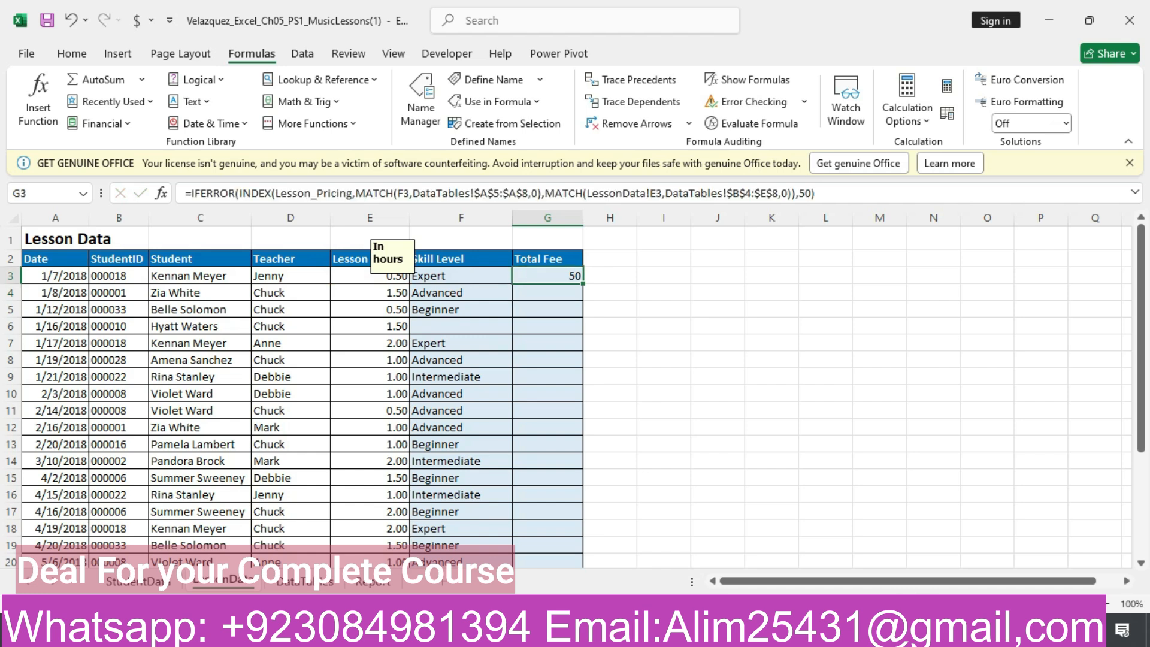
{"action": "left_click_drag", "start_coordinate": [583, 283], "coordinate": [558, 526]}
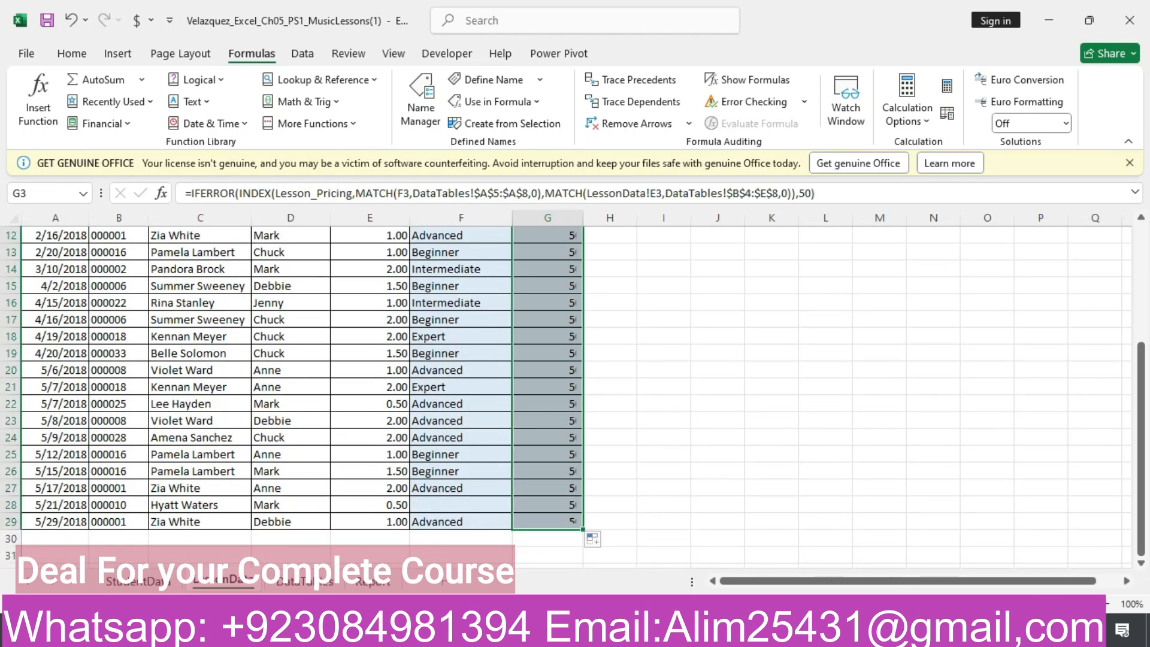
{"action": "left_click_drag", "start_coordinate": [1142, 449], "coordinate": [1141, 332]}
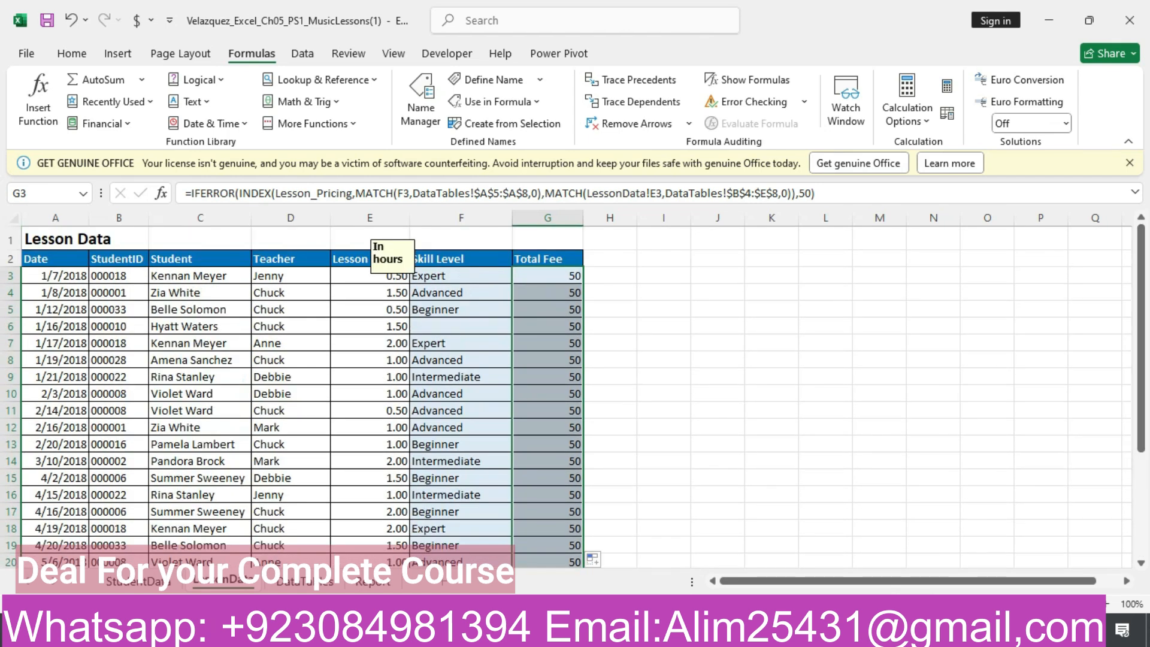
Step: Switch to the Word instructions document and highlight the whole step 7 row in yellow
{"action": "key", "text": "alt+Tab"}
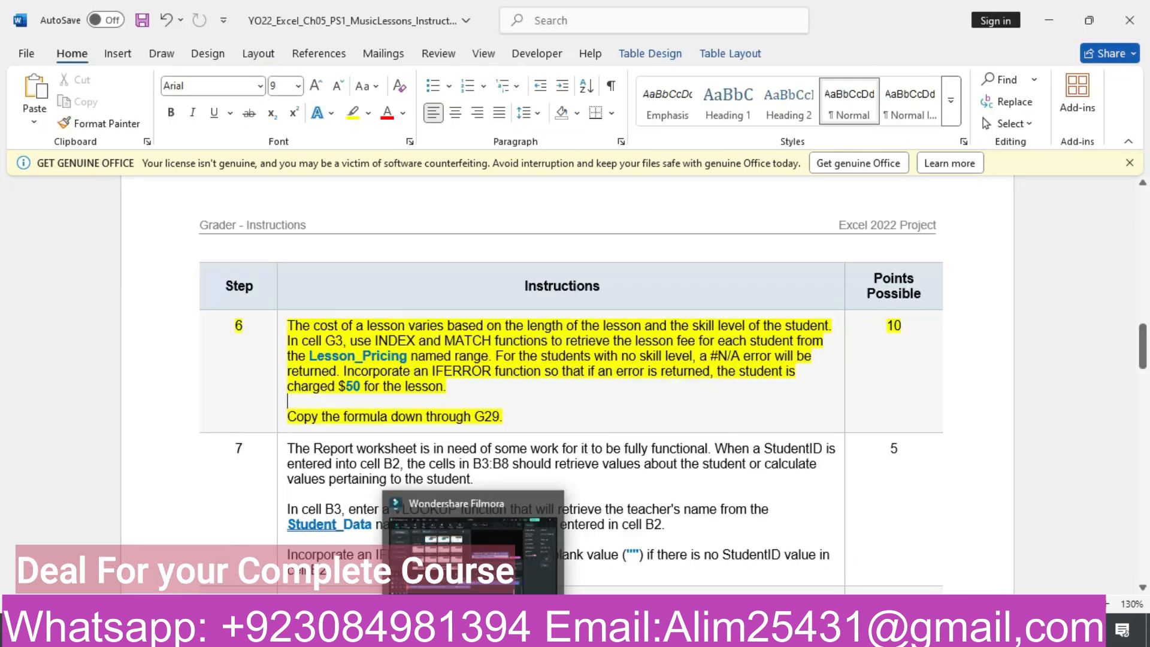
{"action": "left_click_drag", "start_coordinate": [1142, 347], "coordinate": [1143, 362]}
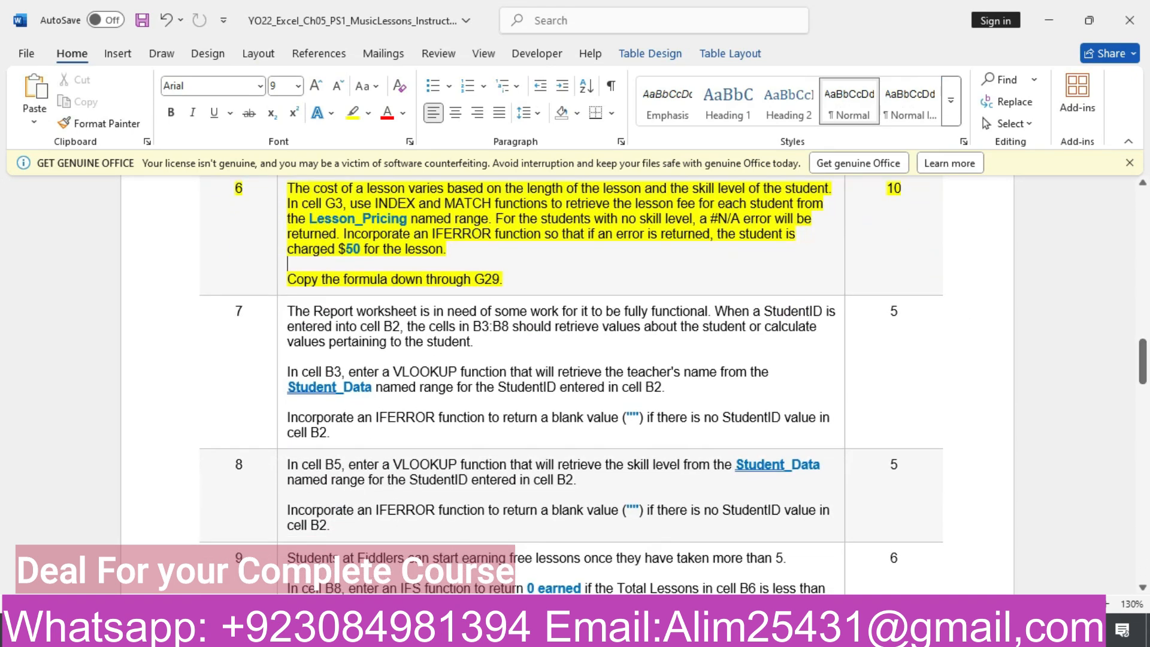
{"action": "left_click", "coordinate": [192, 360]}
{"action": "left_click", "coordinate": [222, 324]}
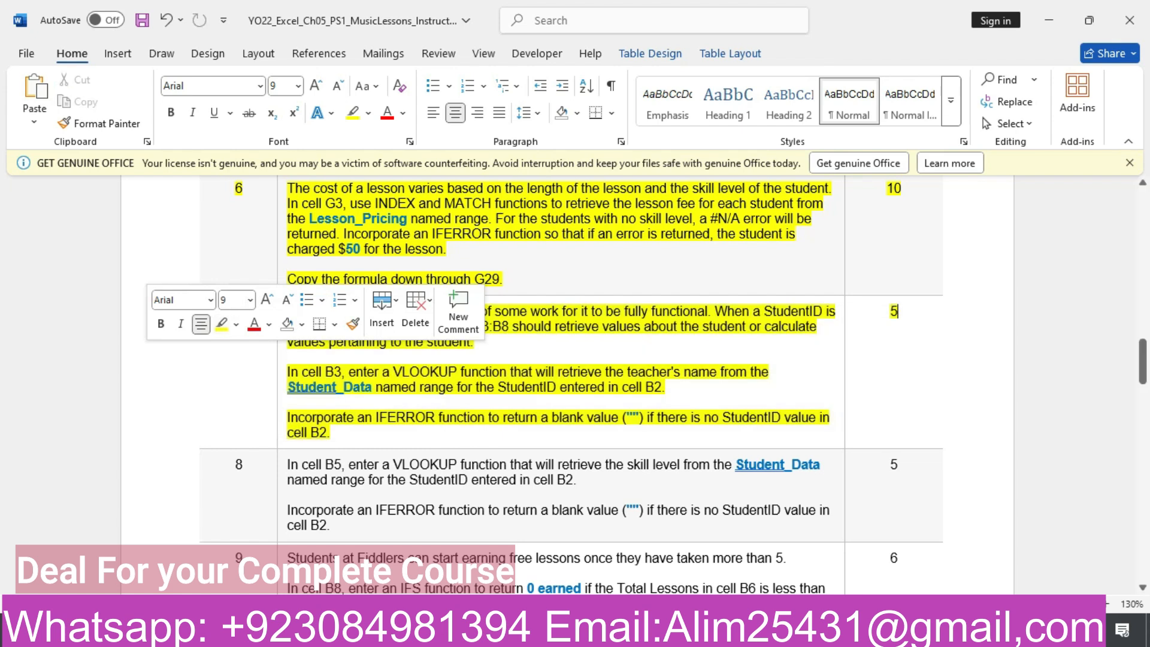
{"action": "left_click", "coordinate": [477, 341]}
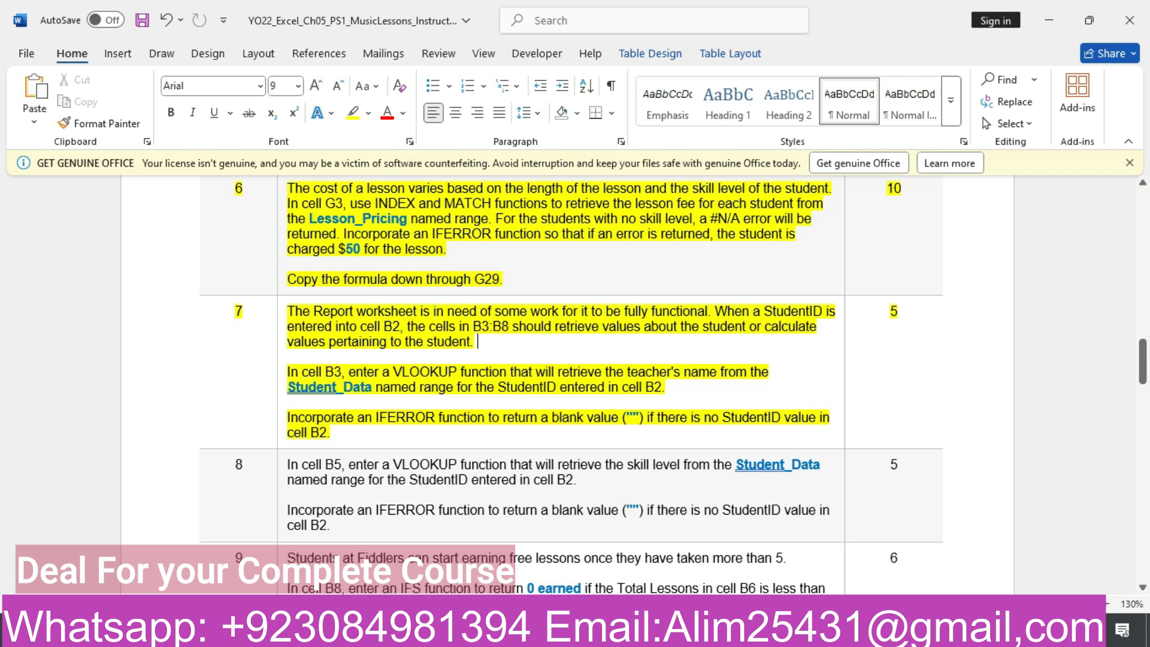
Step: Switch to the Excel workbook and start a VLOOKUP in cell B3 of the Report sheet with B2 as the lookup value
{"action": "key", "text": "alt+Tab"}
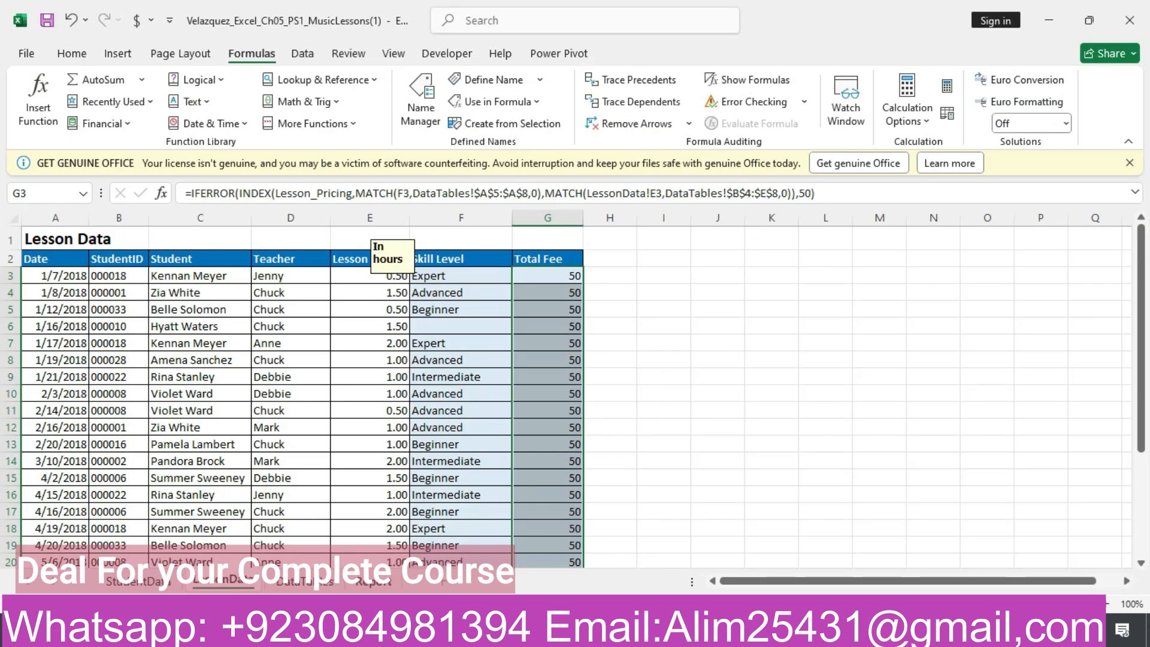
{"action": "left_click", "coordinate": [374, 581]}
{"action": "left_click", "coordinate": [189, 279]}
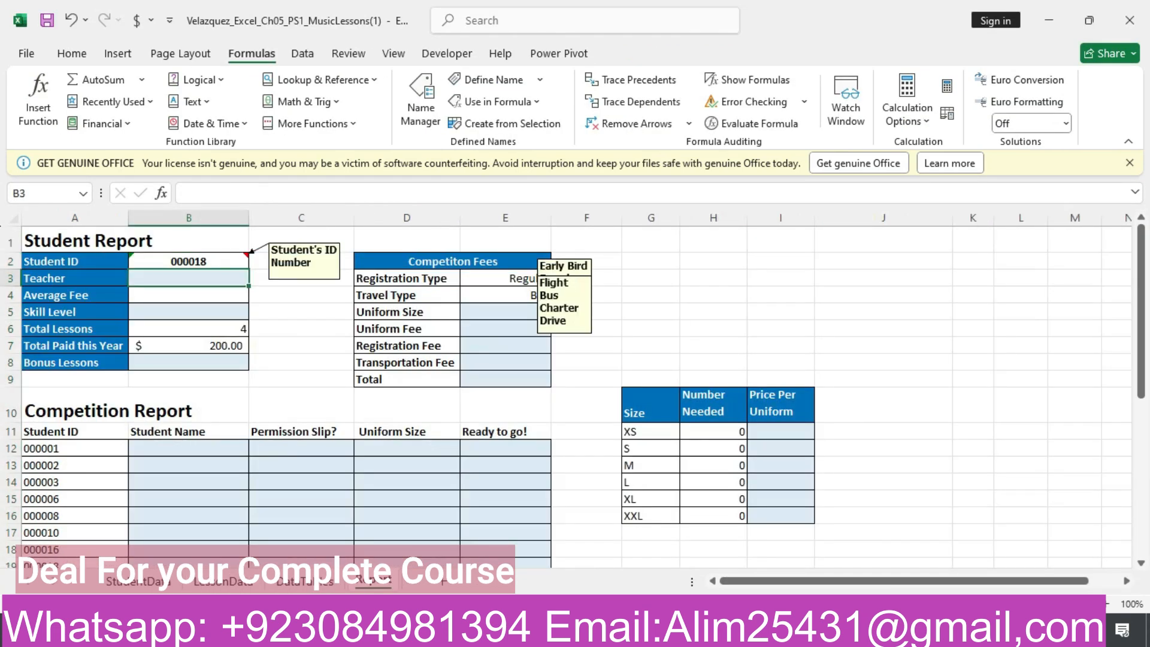
{"action": "key", "text": "alt+Tab"}
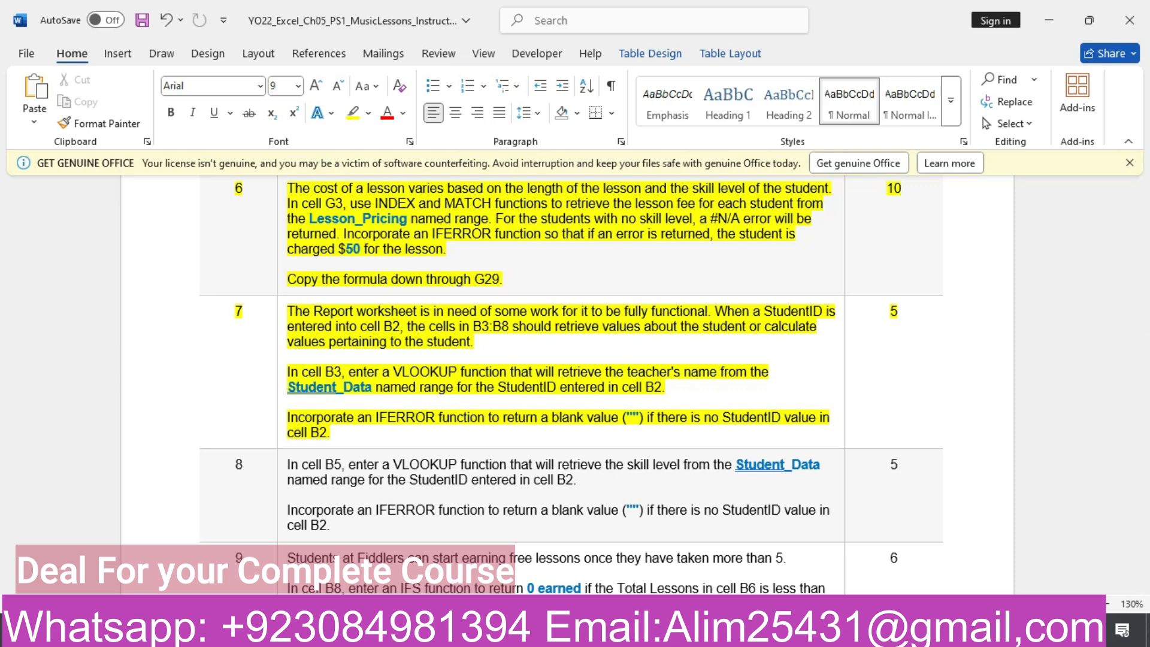
{"action": "key", "text": "alt+Tab"}
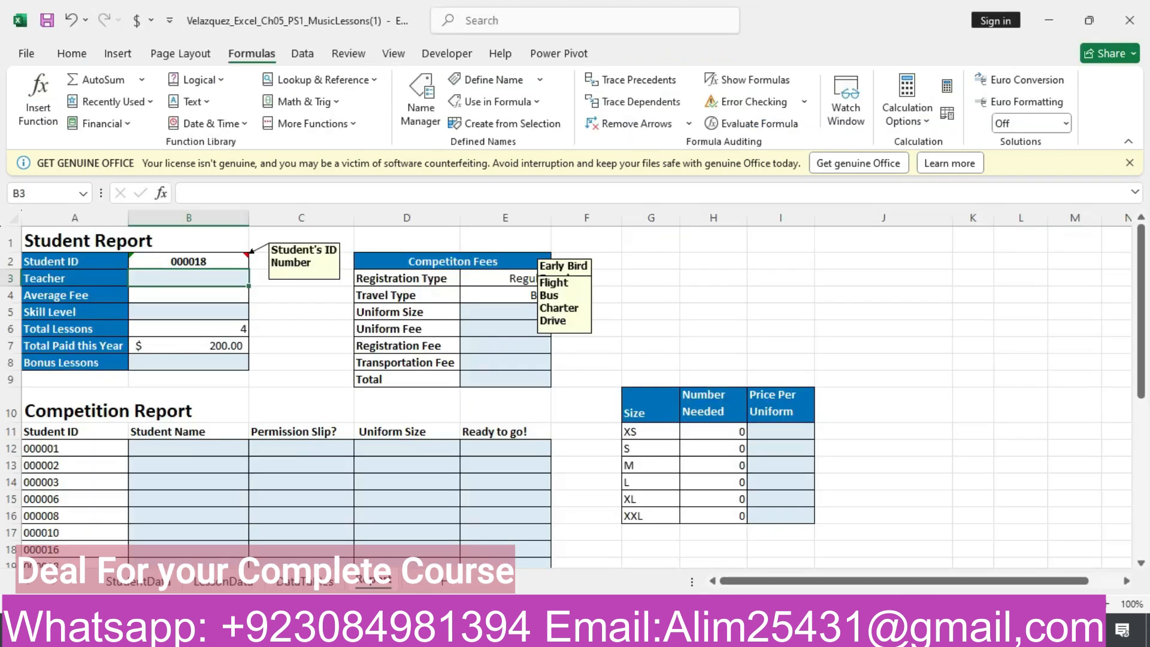
{"action": "type", "text": "=vlookup"}
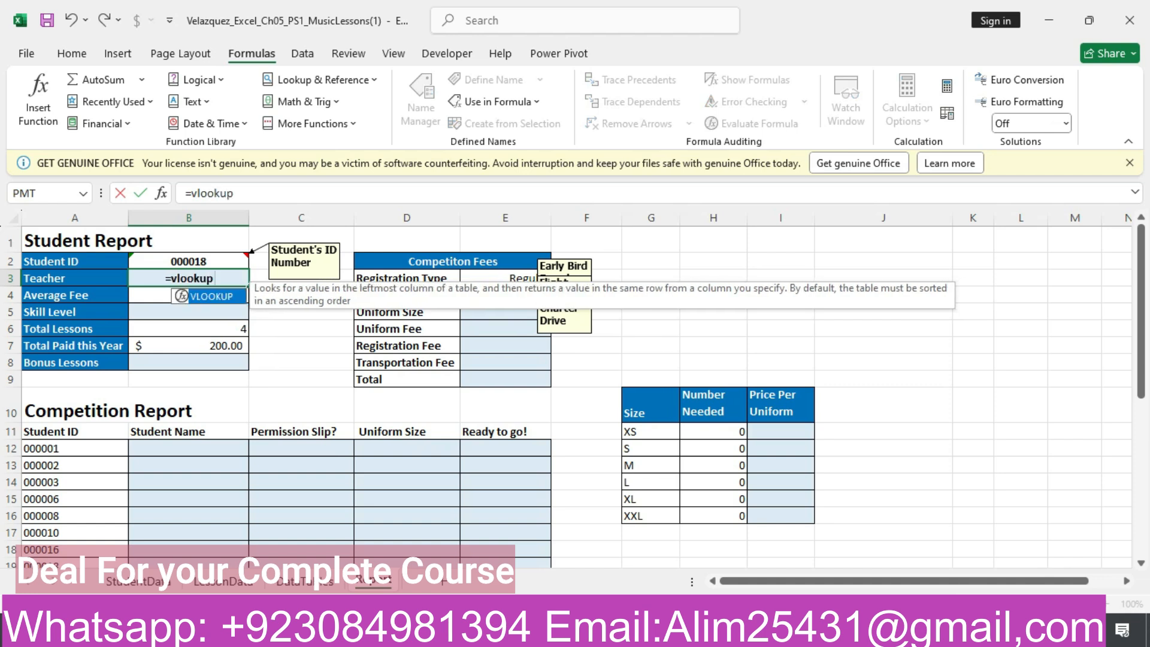
{"action": "type", "text": "("}
{"action": "key", "text": "Up"}
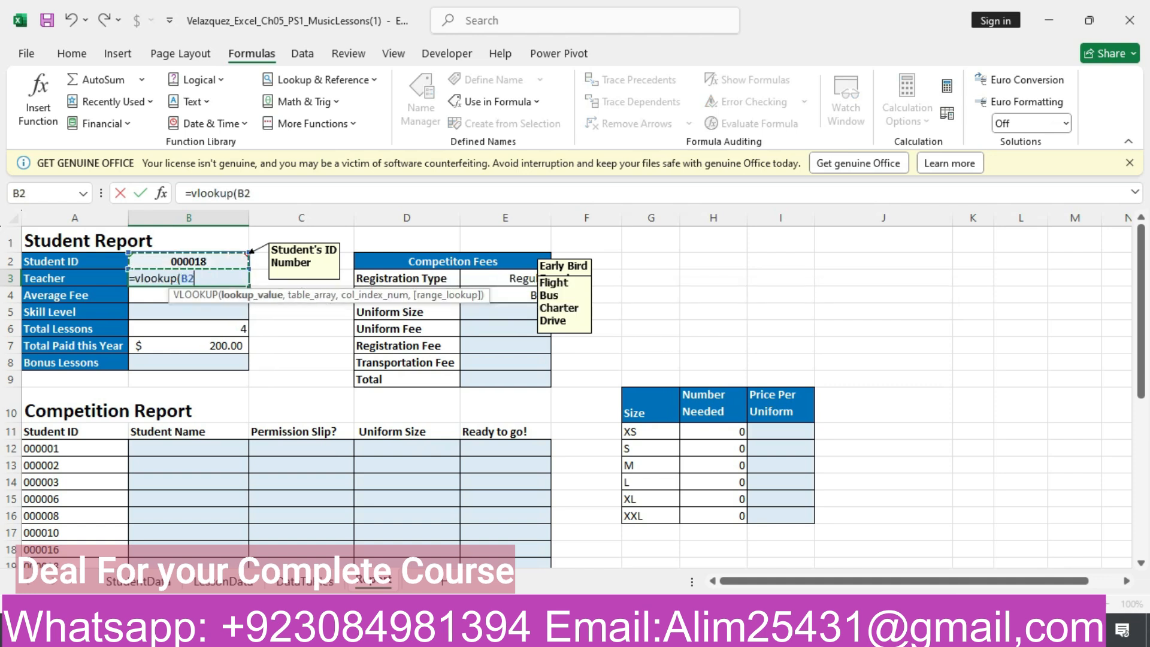
{"action": "type", "text": ","}
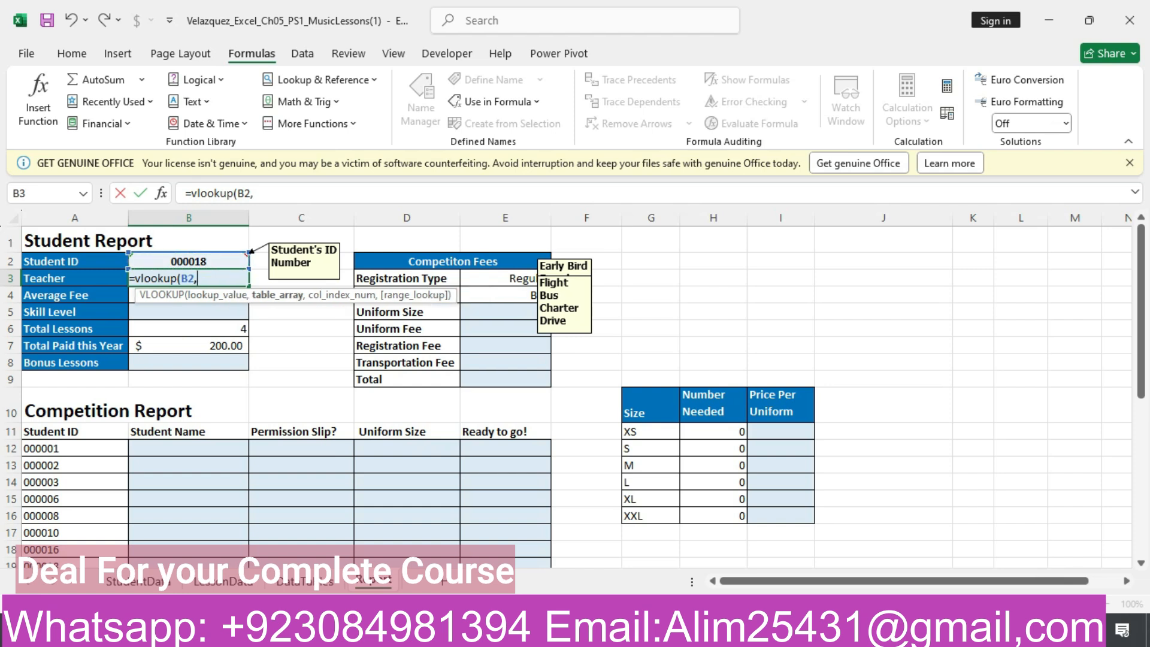
Step: Set the VLOOKUP's table array to the Student_Data named range given in the Word instructions
{"action": "key", "text": "alt+Tab"}
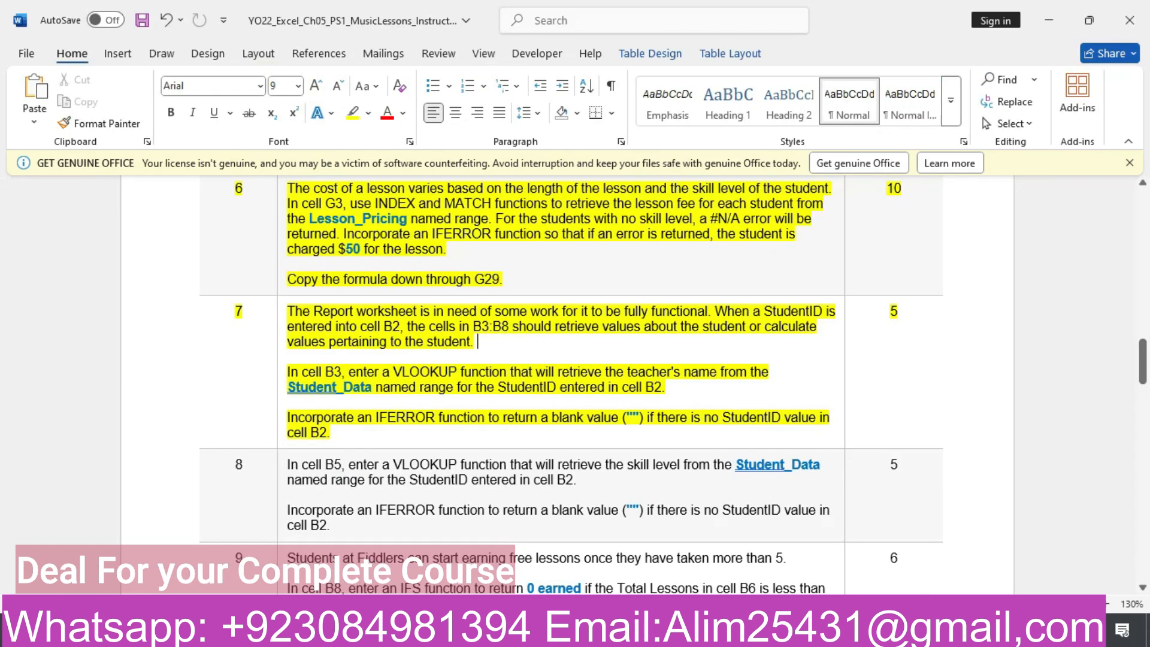
{"action": "key", "text": "alt+Tab"}
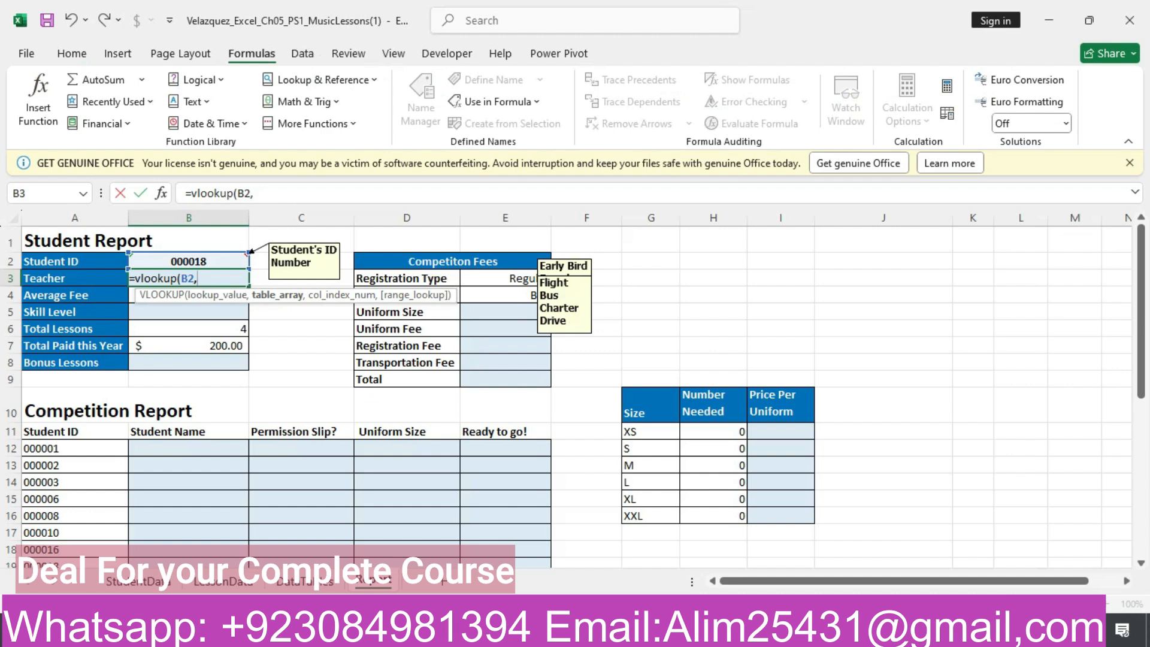
{"action": "type", "text": "st"}
{"action": "key", "text": "Down"}
{"action": "key", "text": "Down"}
{"action": "key", "text": "Down"}
{"action": "key", "text": "Down"}
{"action": "key", "text": "Down"}
{"action": "key", "text": "Down"}
{"action": "key", "text": "Down"}
{"action": "key", "text": "Tab"}
{"action": "type", "text": ","}
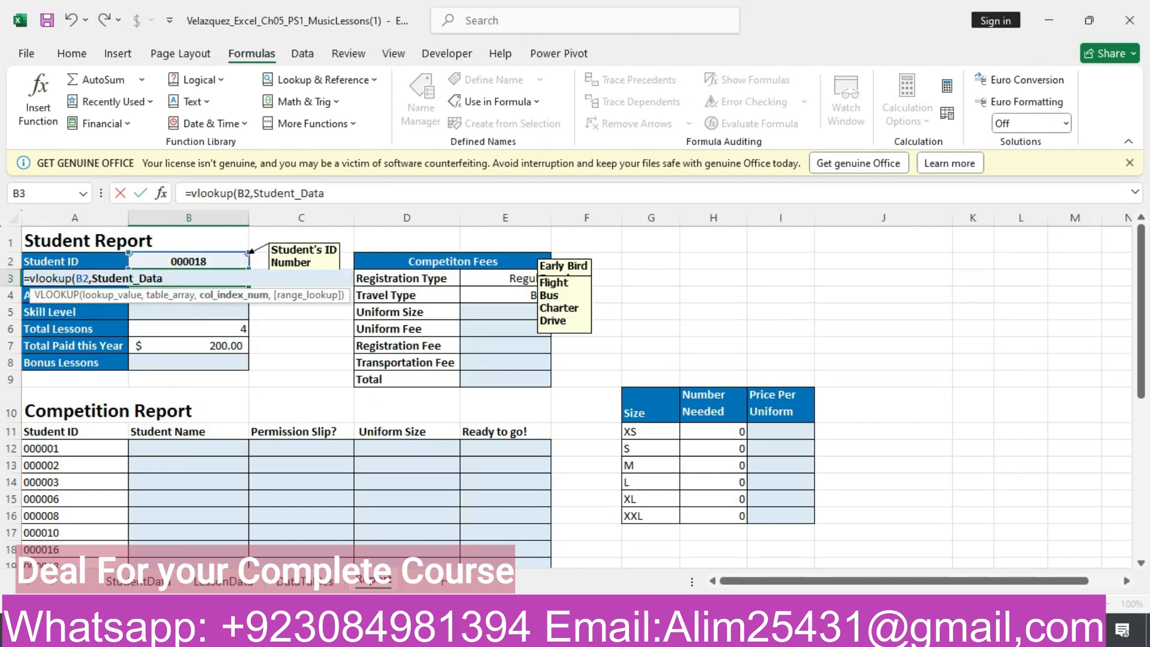
{"action": "key", "text": "alt+Tab"}
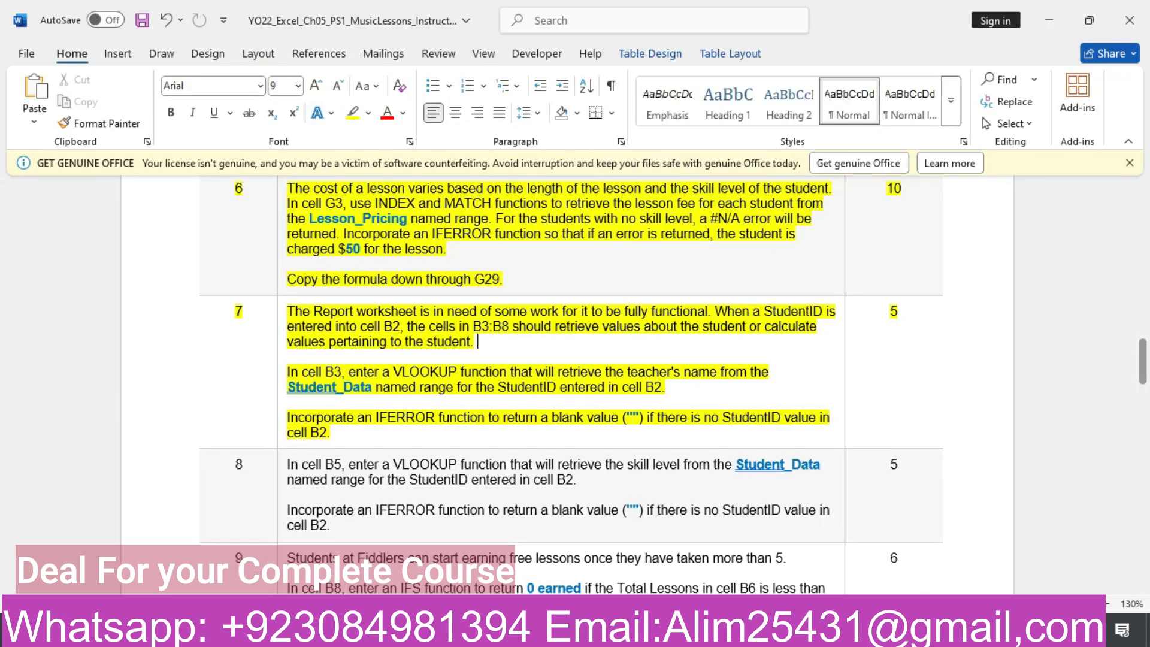
{"action": "key", "text": "alt+Tab"}
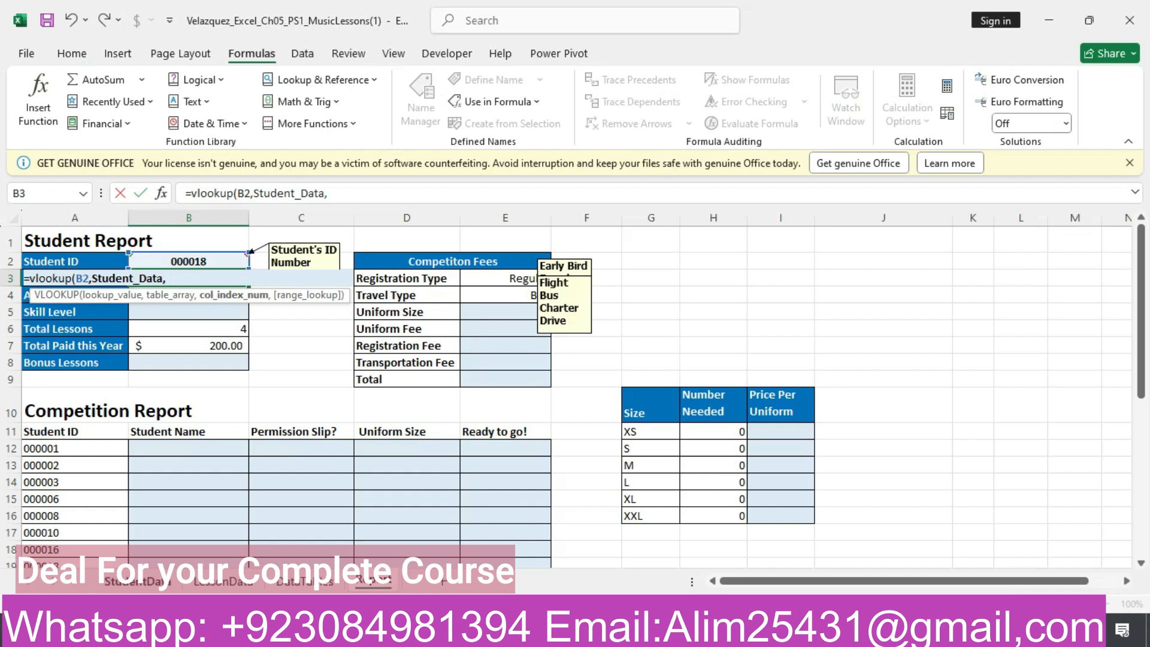
Step: Check the Teacher column on the StudentData sheet, then complete the VLOOKUP with column index 4 and FALSE, without any StudentData! reference
{"action": "left_click", "coordinate": [138, 581]}
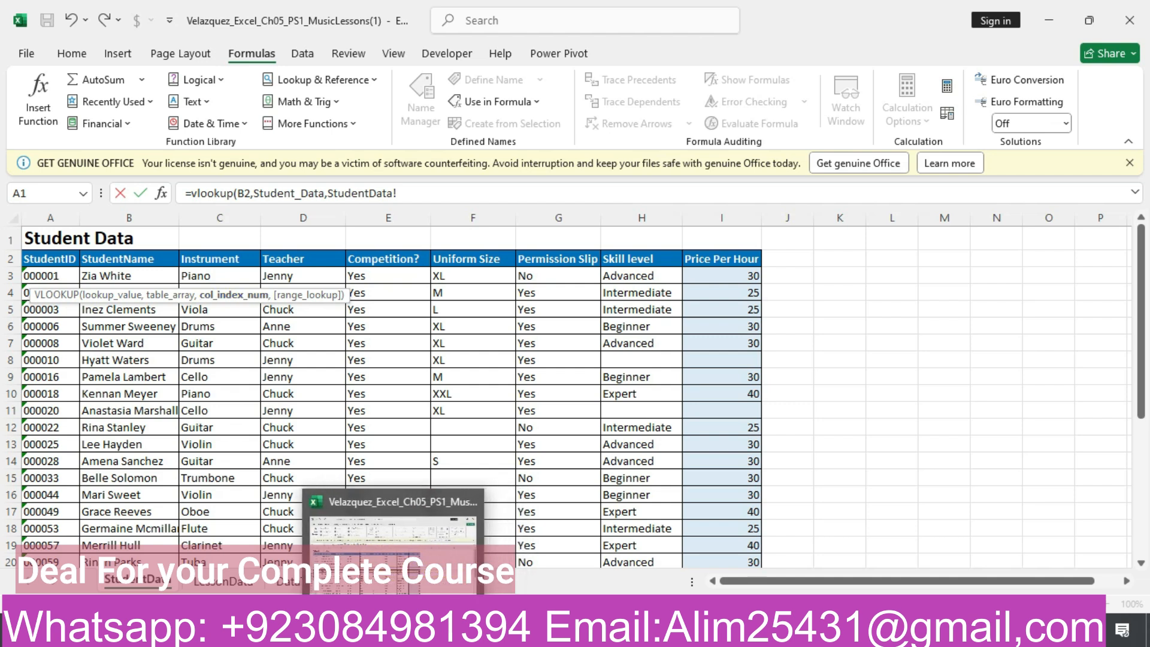
{"action": "left_click", "coordinate": [395, 631]}
{"action": "key", "text": "BackSpace"}
{"action": "key", "text": "BackSpace"}
{"action": "key", "text": "BackSpace"}
{"action": "key", "text": "BackSpace"}
{"action": "key", "text": "BackSpace"}
{"action": "key", "text": "BackSpace"}
{"action": "key", "text": "BackSpace"}
{"action": "key", "text": "BackSpace"}
{"action": "key", "text": "BackSpace"}
{"action": "key", "text": "BackSpace"}
{"action": "key", "text": "BackSpace"}
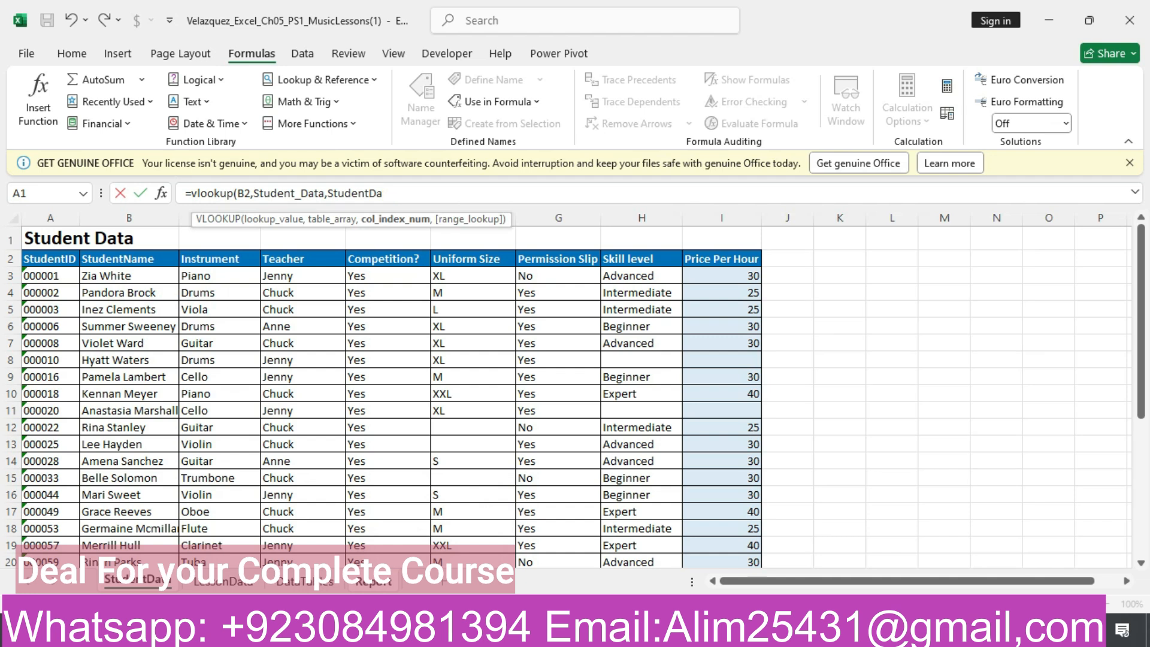
{"action": "key", "text": "BackSpace"}
{"action": "type", "text": "4,"}
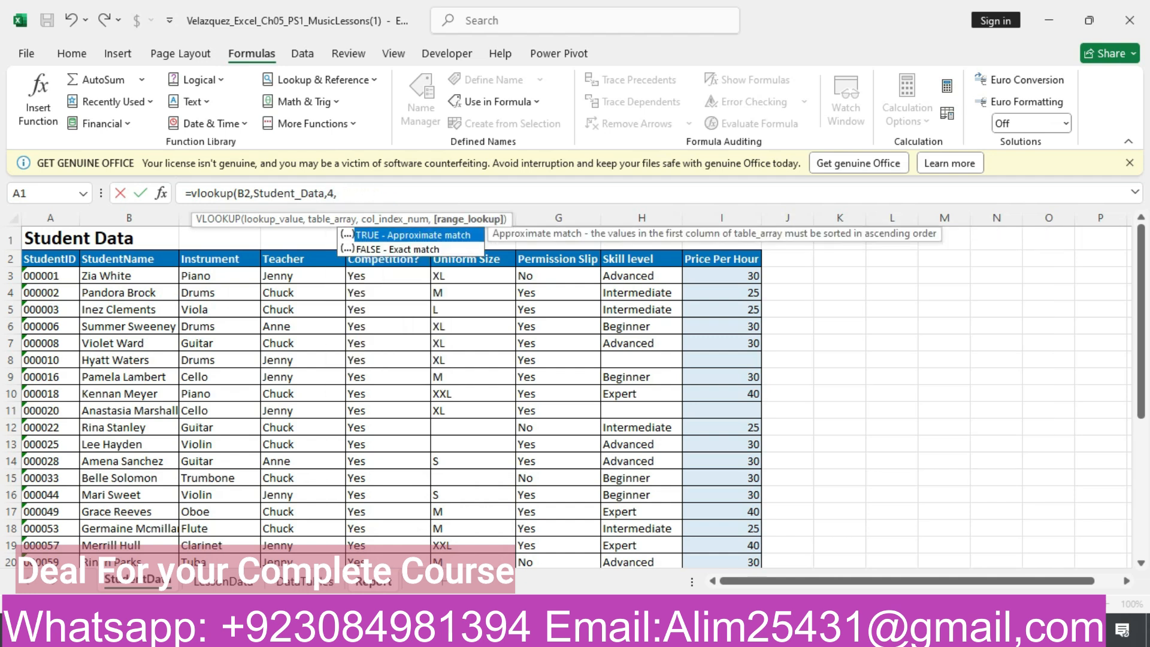
{"action": "key", "text": "Down"}
{"action": "key", "text": "Tab"}
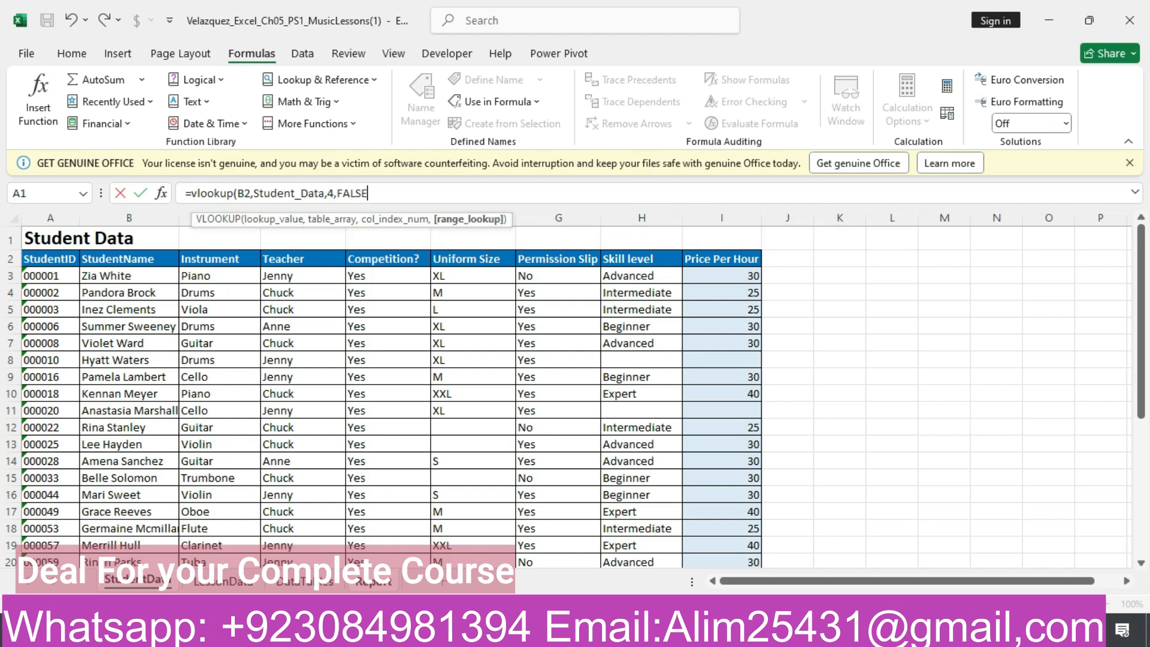
{"action": "type", "text": ")"}
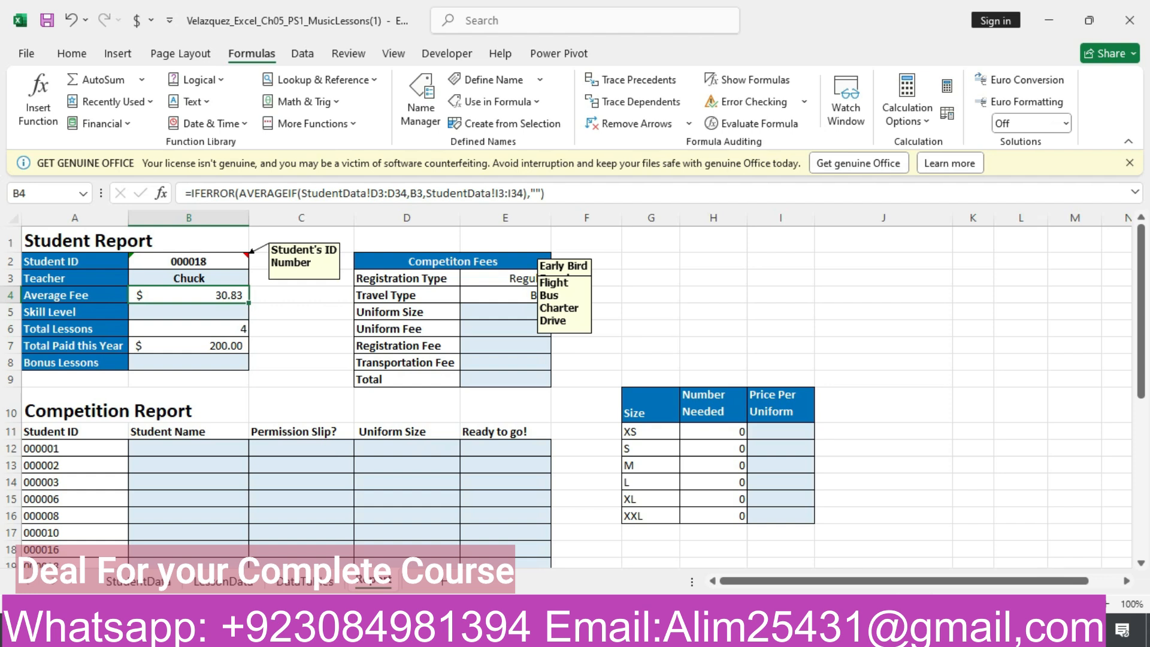
Step: Wrap the VLOOKUP in cell B3 in an IFERROR function that returns a blank value ("") on an error
{"action": "left_click", "coordinate": [189, 279]}
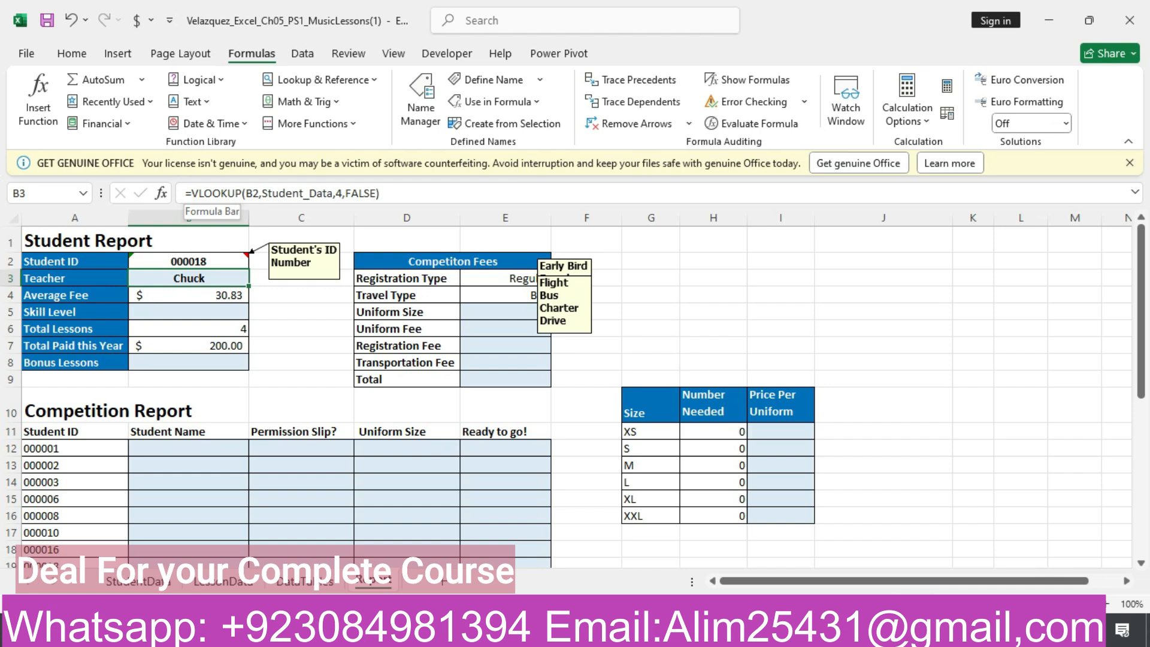
{"action": "left_click", "coordinate": [188, 193]}
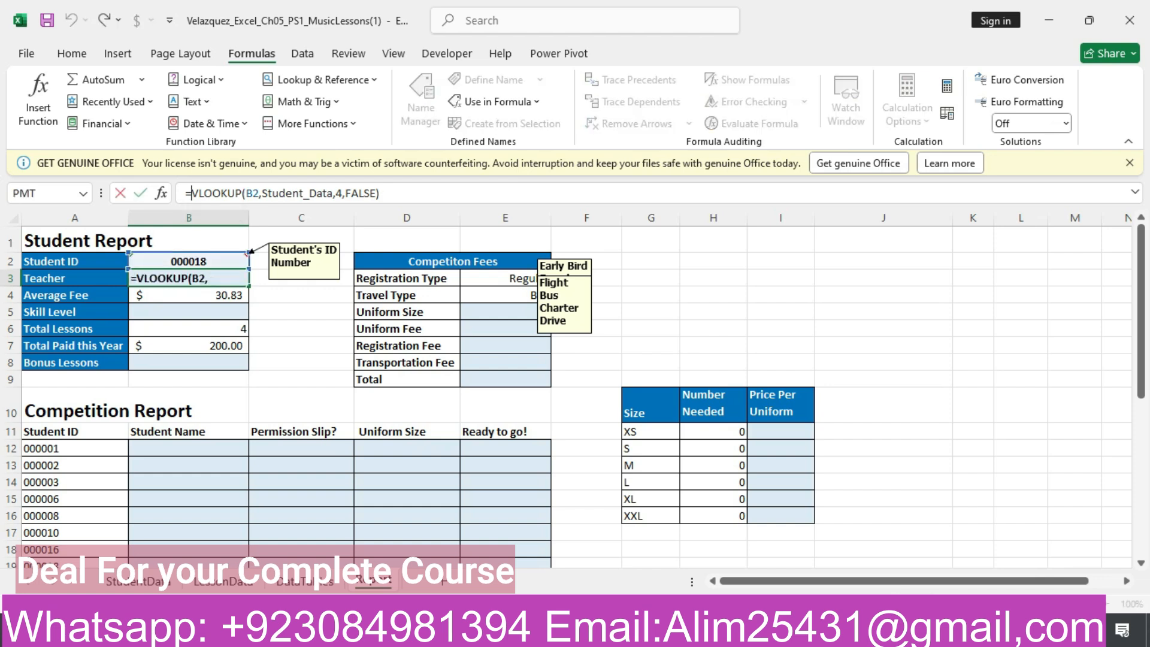
{"action": "type", "text": "iff"}
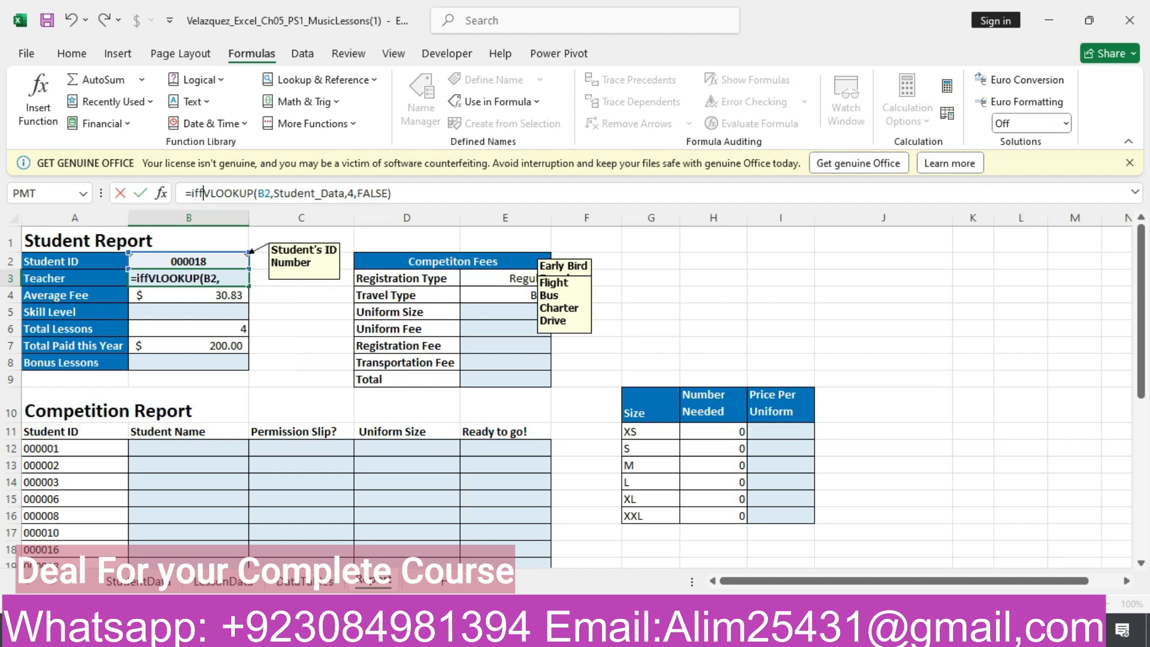
{"action": "key", "text": "BackSpace"}
{"action": "key", "text": "Down"}
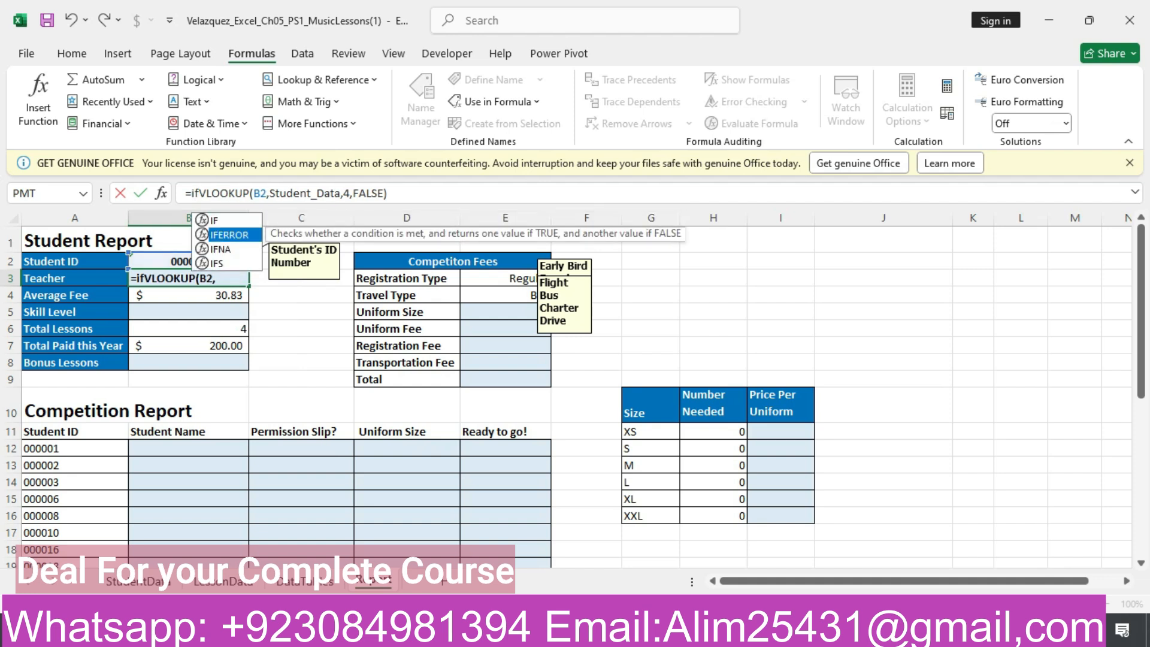
{"action": "key", "text": "Tab"}
{"action": "type", "text": ",\"\""}
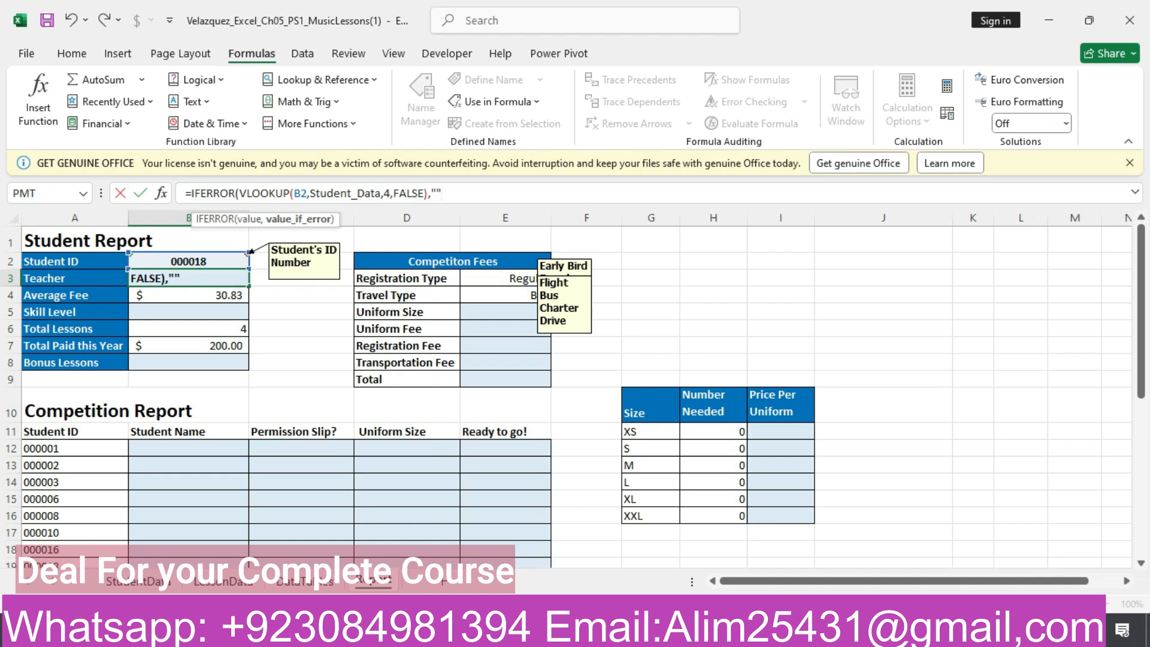
{"action": "type", "text": ")"}
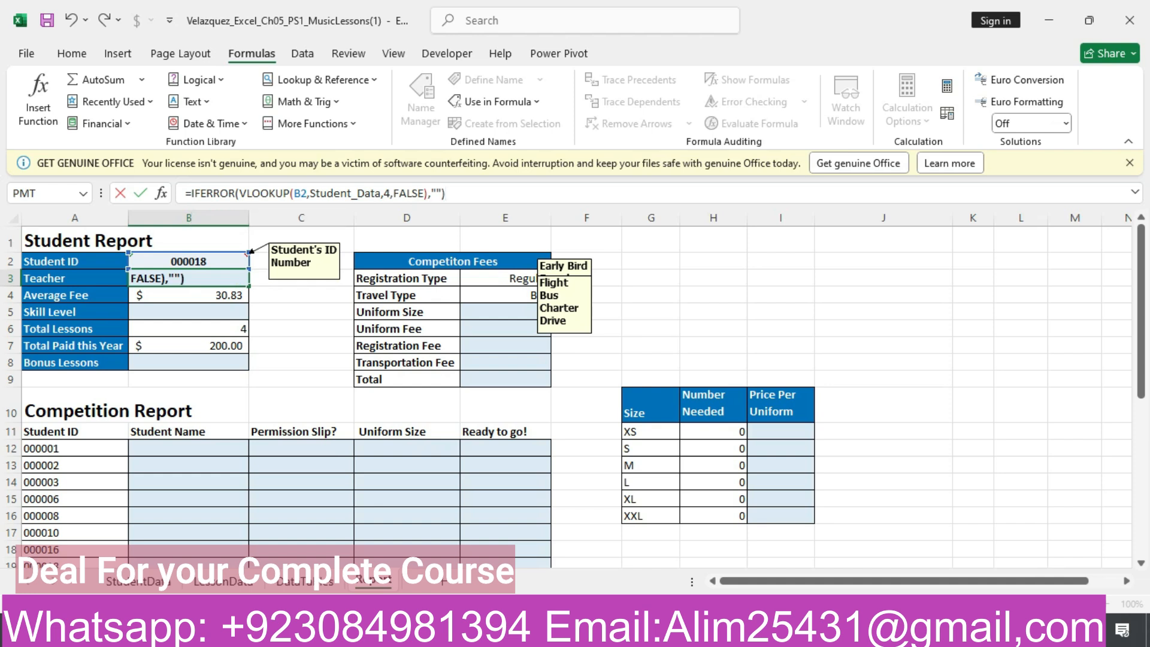
{"action": "key", "text": "Return"}
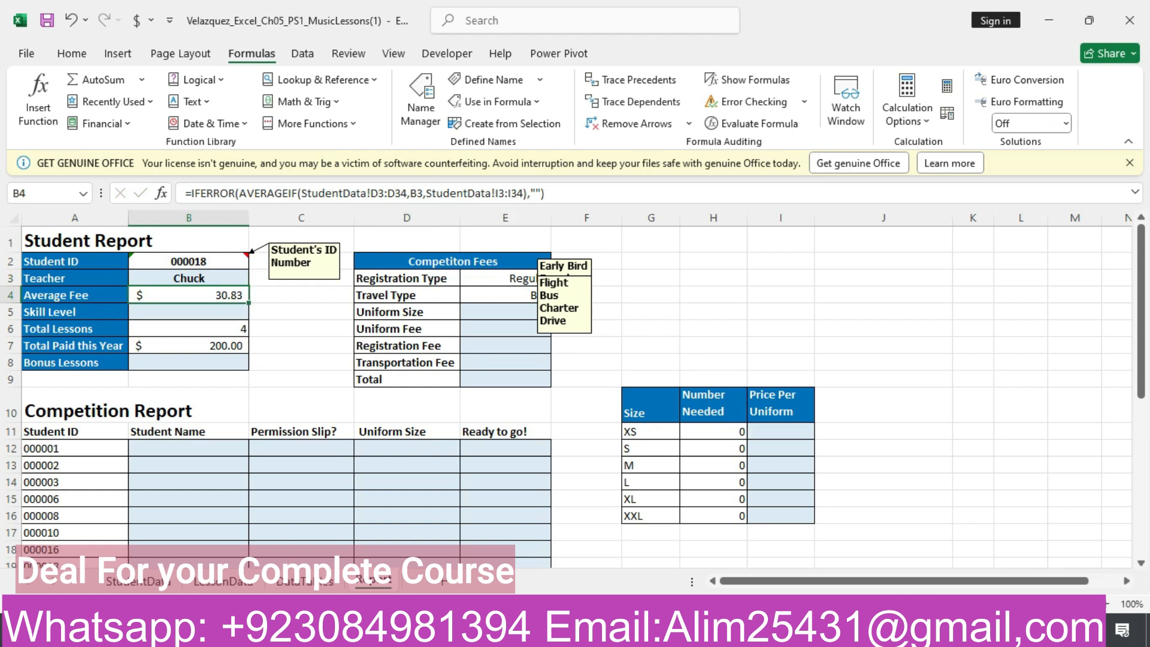
Step: Switch to the Word instructions and look through the remaining project steps up to step 20
{"action": "key", "text": "alt+Tab"}
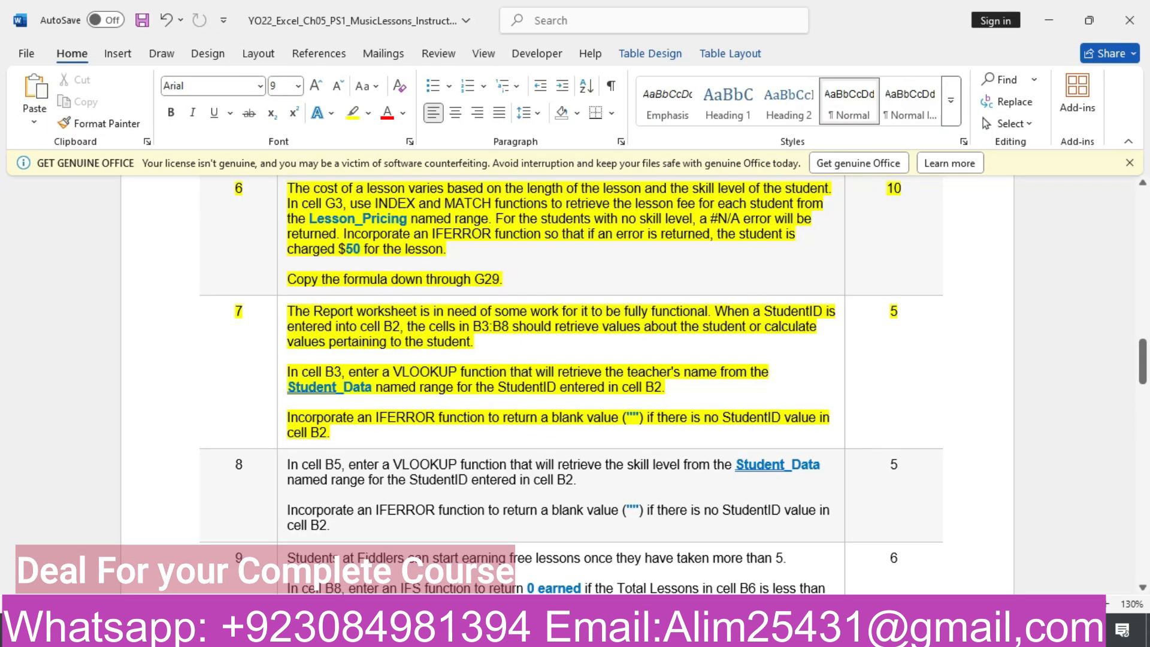
{"action": "scroll", "coordinate": [568, 383], "scroll_direction": "down", "scroll_amount": 20}
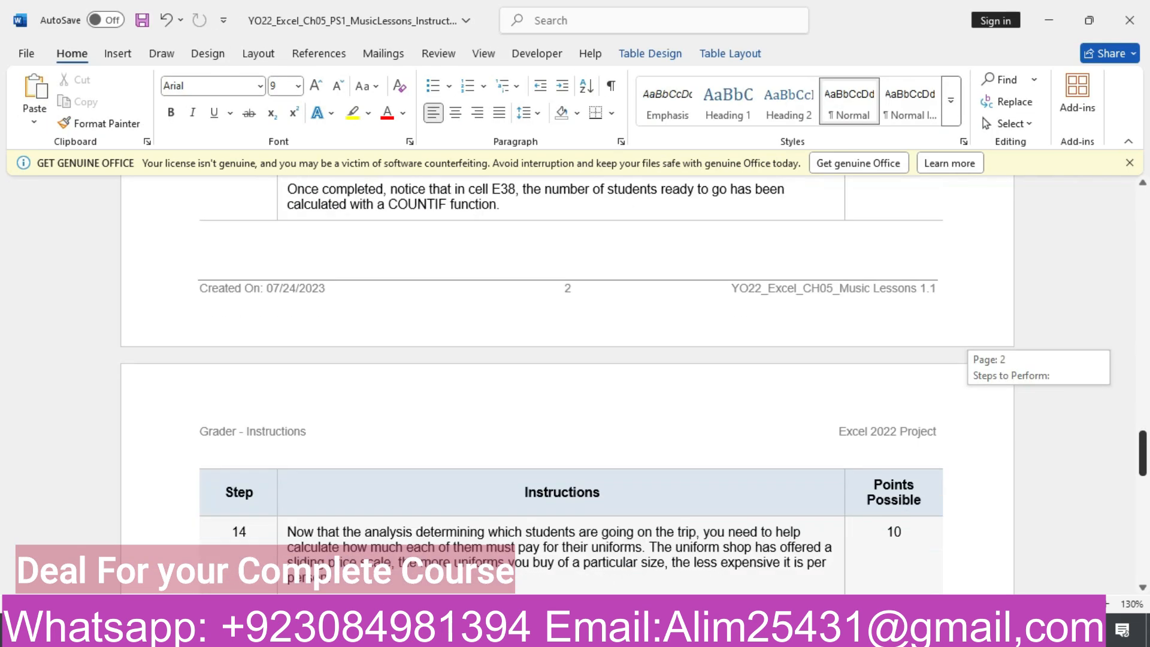
{"action": "scroll", "coordinate": [569, 384], "scroll_direction": "down", "scroll_amount": 5}
{"action": "scroll", "coordinate": [568, 384], "scroll_direction": "up", "scroll_amount": 10}
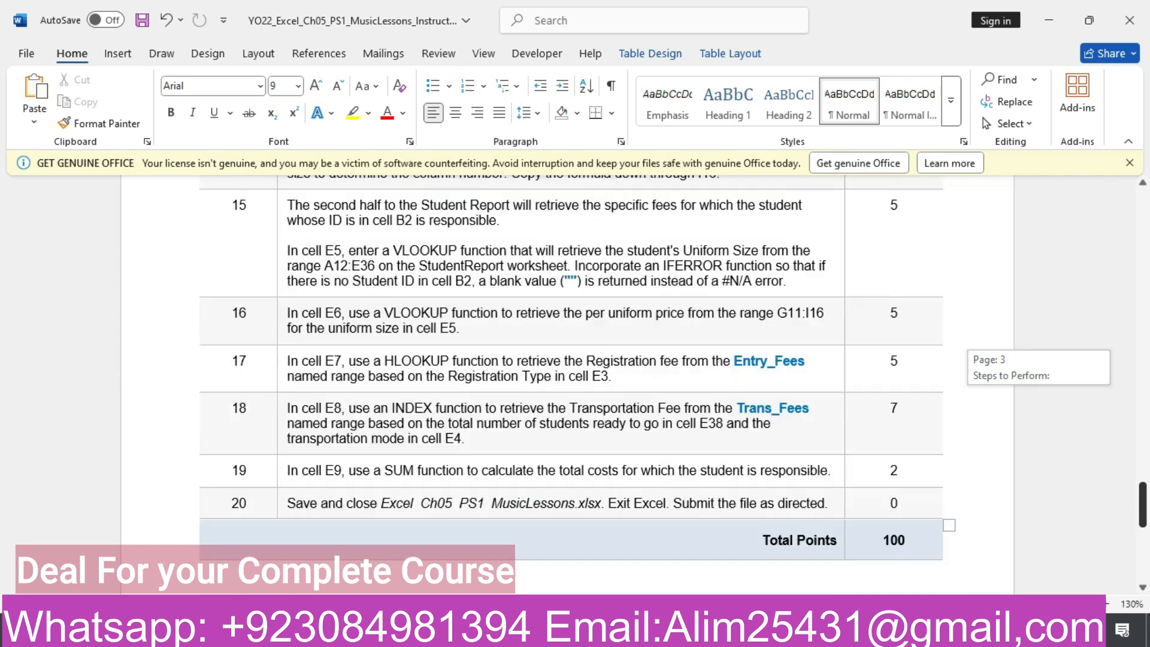
{"action": "scroll", "coordinate": [568, 384], "scroll_direction": "up", "scroll_amount": 15}
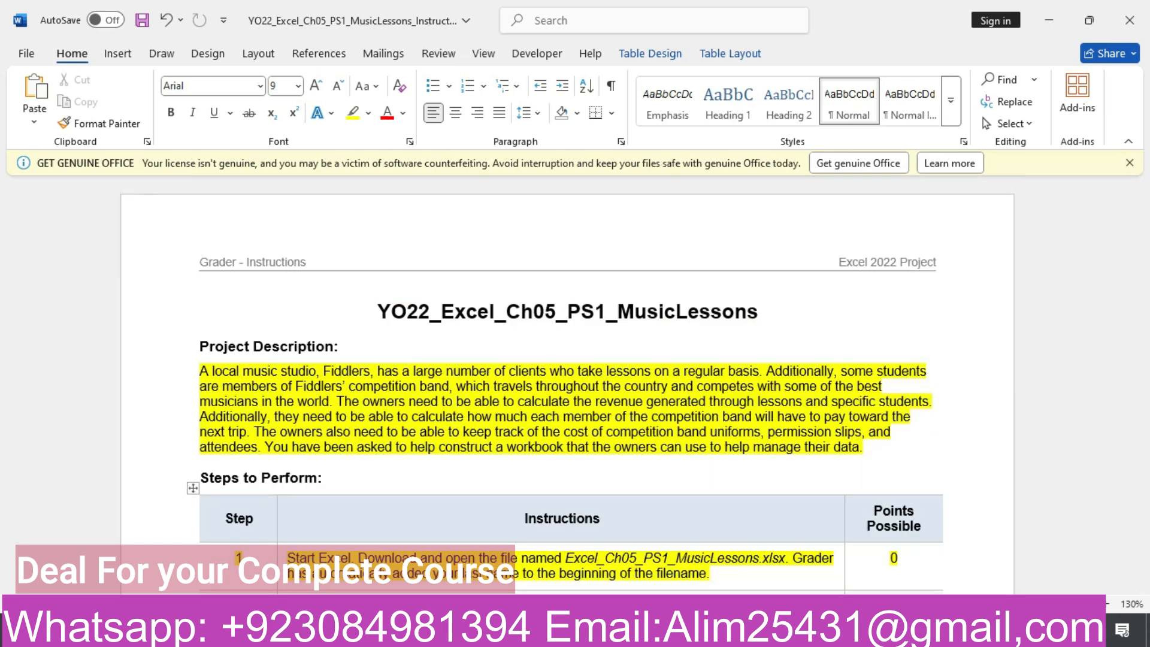
Step: Switch back to Excel and close the Velazquez_Excel_Ch05_PS1_MusicLessons(1) workbook
{"action": "key", "text": "alt+Tab"}
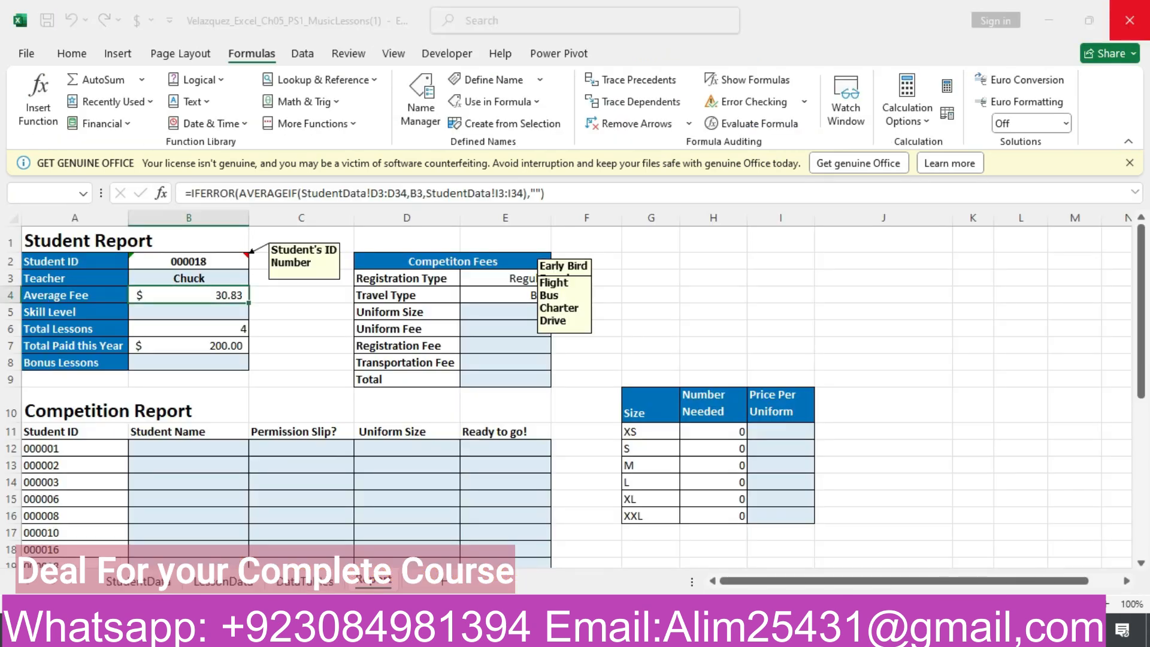
{"action": "left_click", "coordinate": [1130, 20]}
{"action": "left_click", "coordinate": [668, 339]}
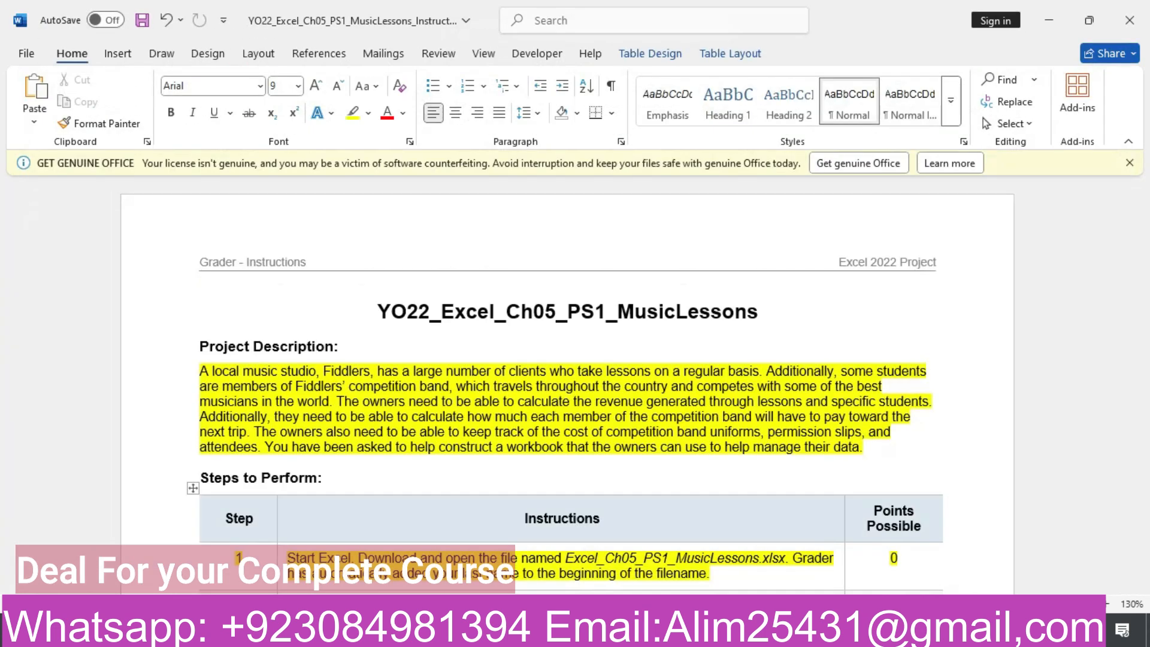
Step: Switch to File Explorer, open the recent workbook sher_Excel_Ch05_Assessment_MusicLessons with its external links updated, and view its StudentData sheet
{"action": "key", "text": "alt+Tab"}
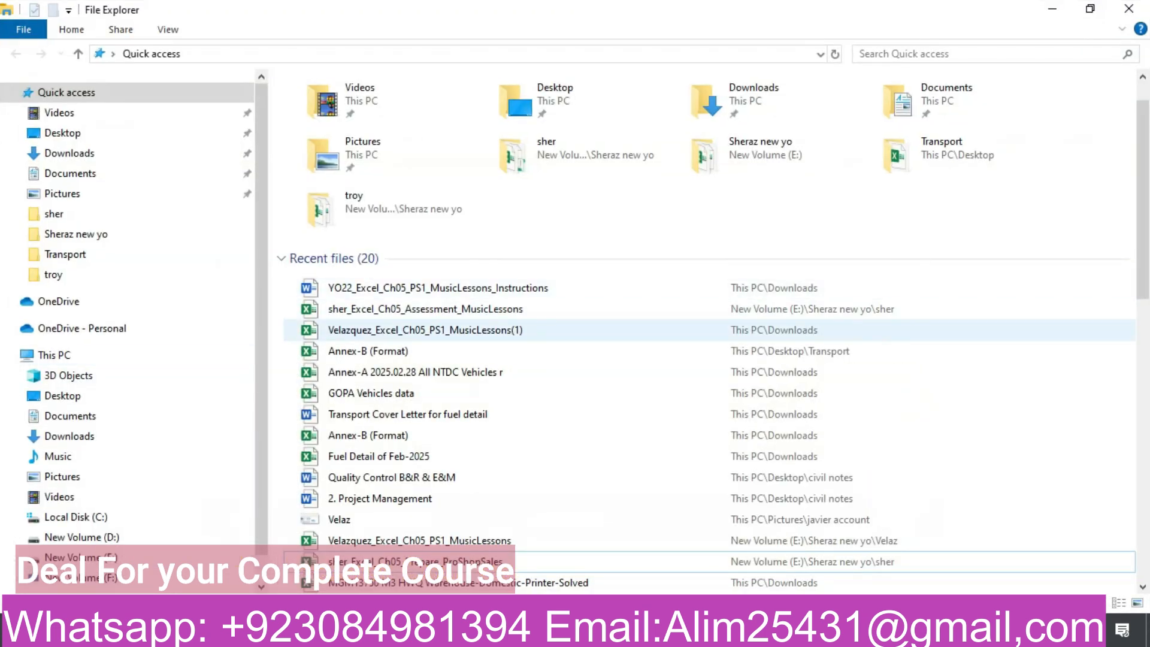
{"action": "left_click", "coordinate": [419, 309]}
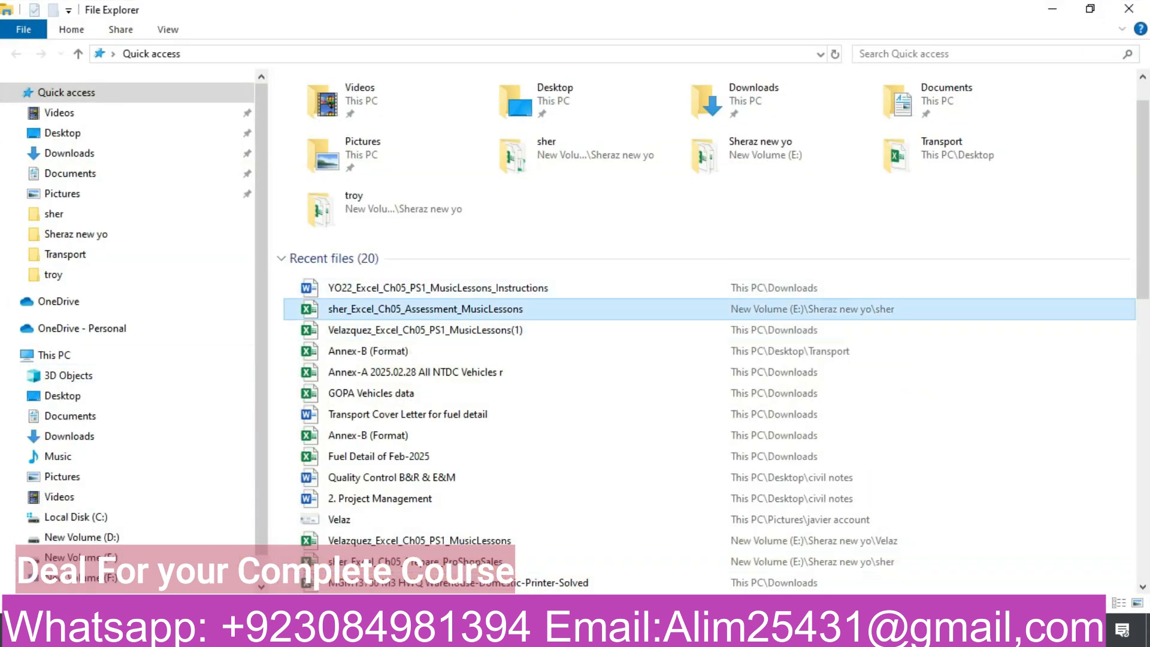
{"action": "key", "text": "Return"}
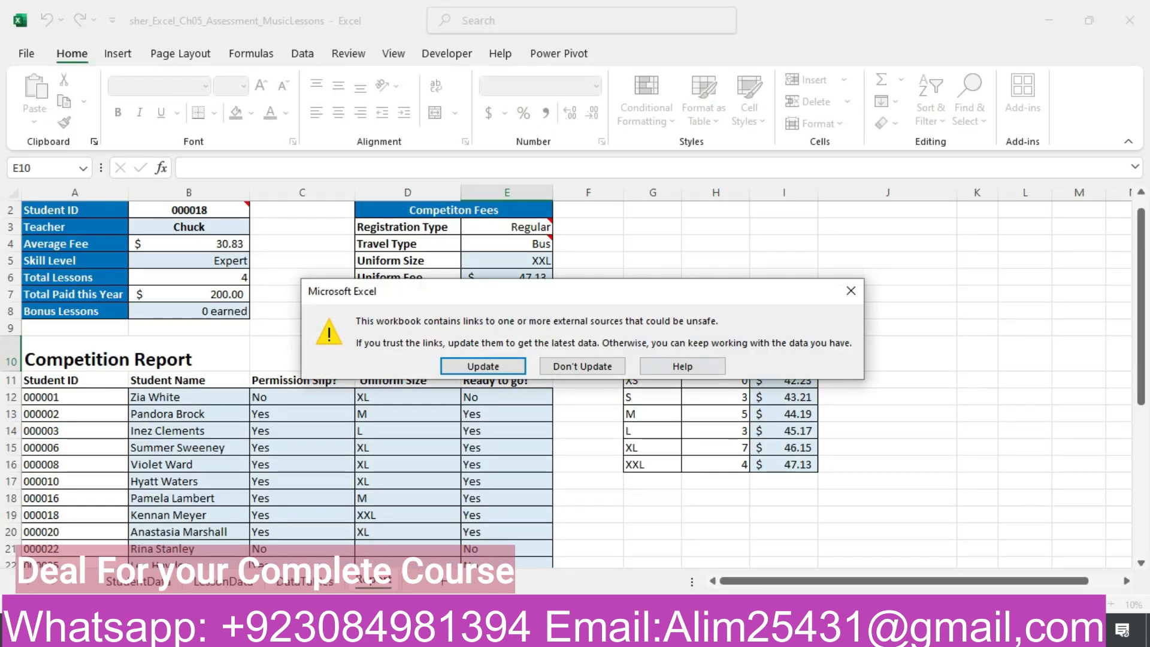
{"action": "key", "text": "Return"}
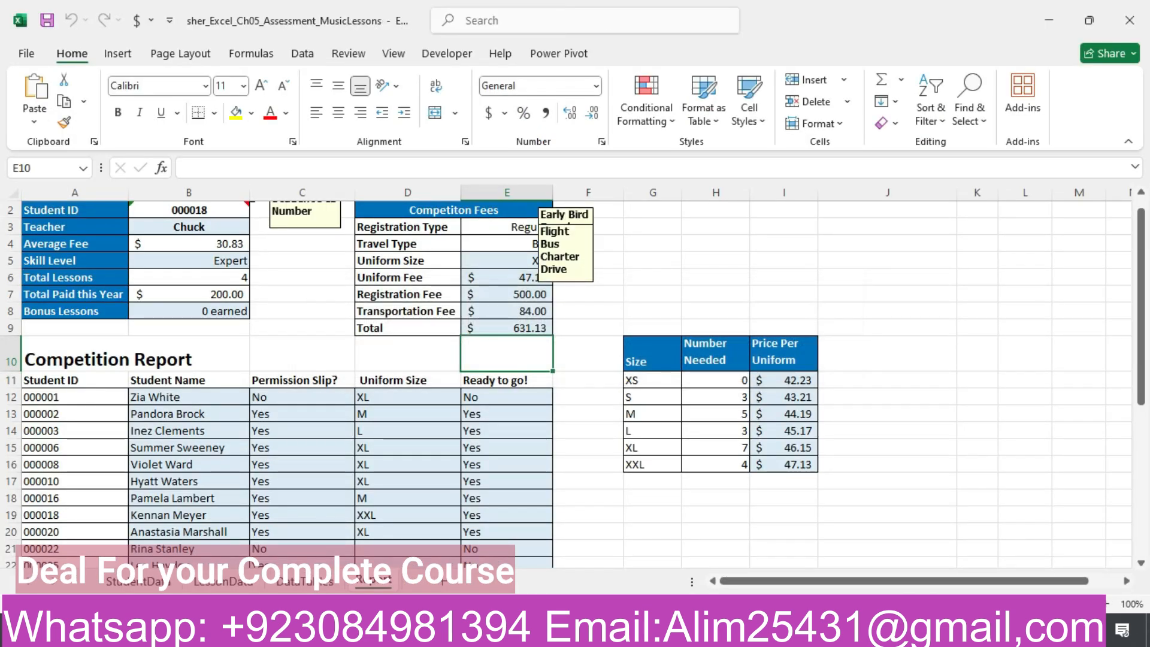
{"action": "left_click_drag", "start_coordinate": [1141, 373], "coordinate": [1141, 362]}
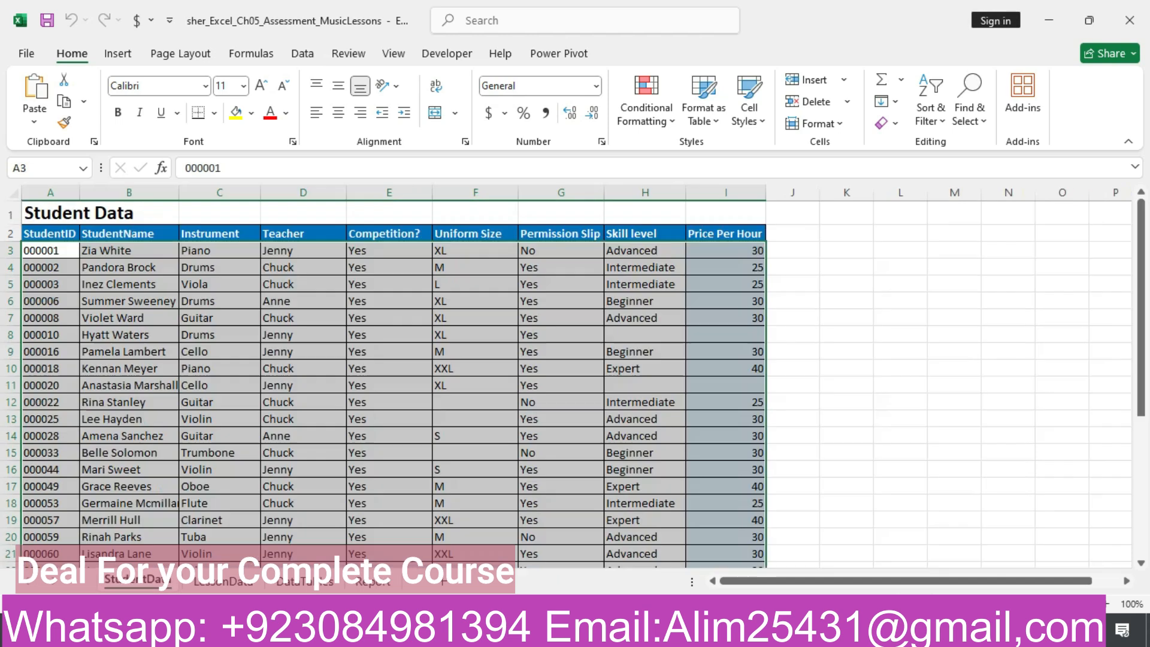
Step: Review the StudentData, LessonData, DataTables and Report sheets of the finished workbook, and switch back to the Word instructions
{"action": "left_click", "coordinate": [134, 580]}
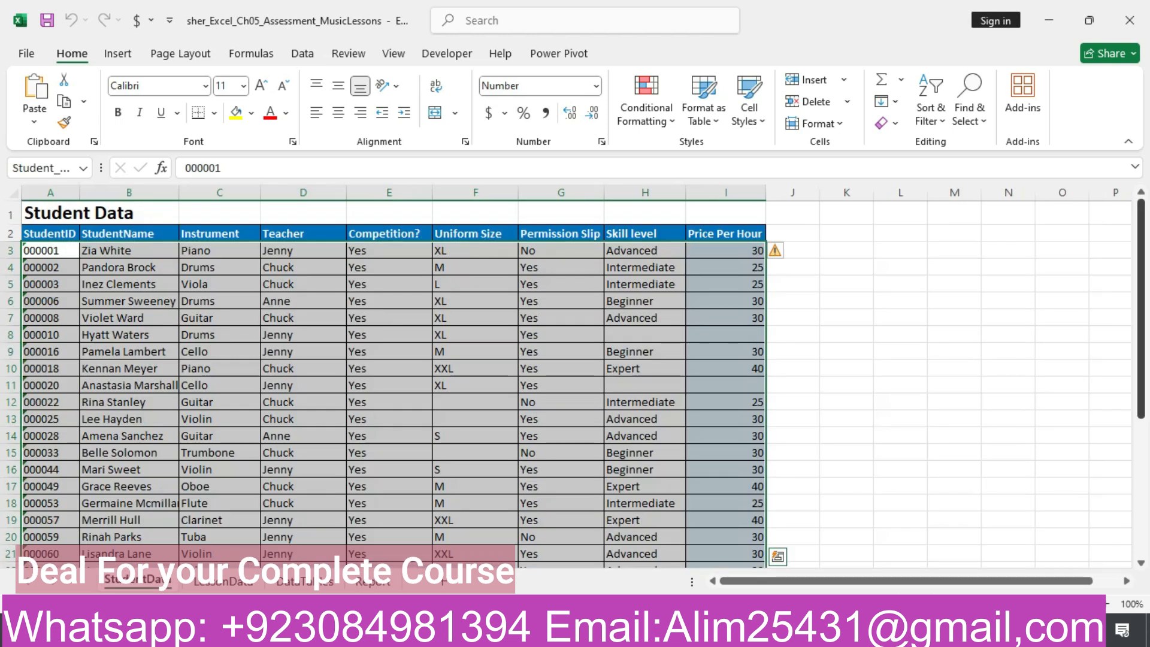
{"action": "key", "text": "ctrl+Page_Down"}
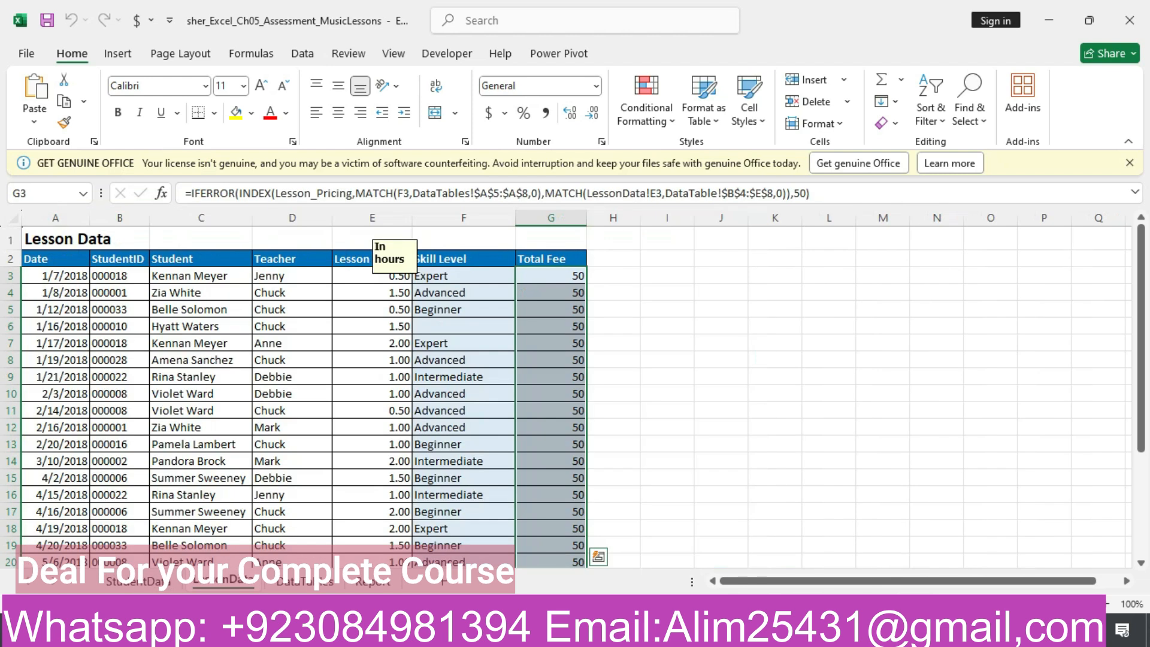
{"action": "key", "text": "ctrl+Page_Down"}
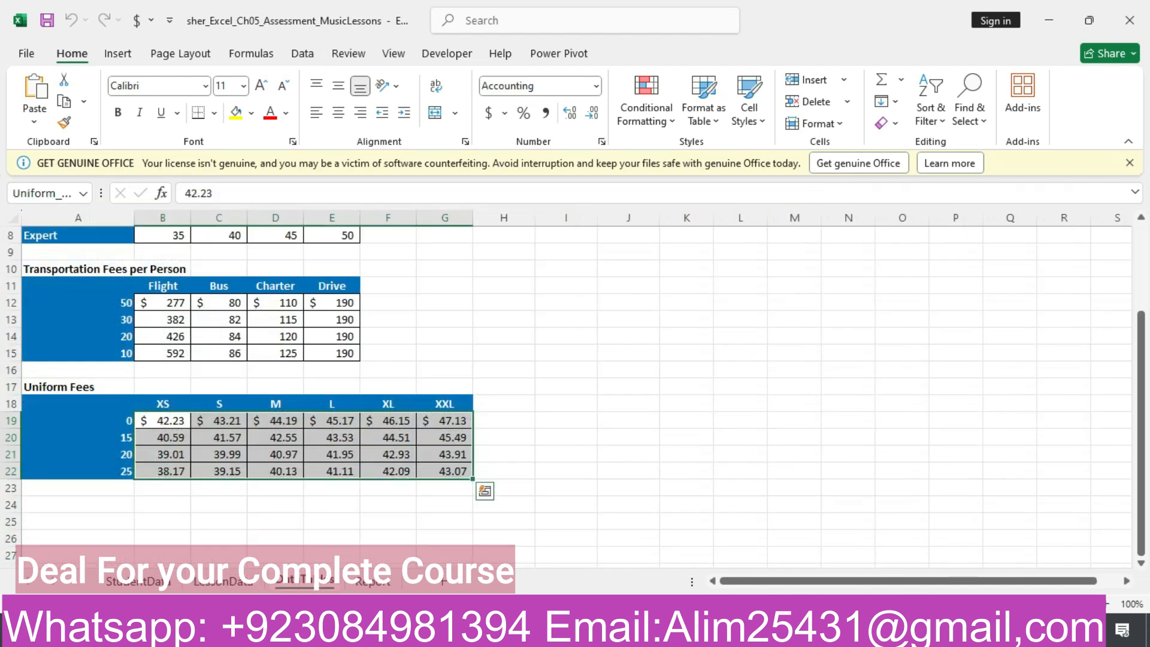
{"action": "left_click_drag", "start_coordinate": [1141, 363], "coordinate": [1142, 269]}
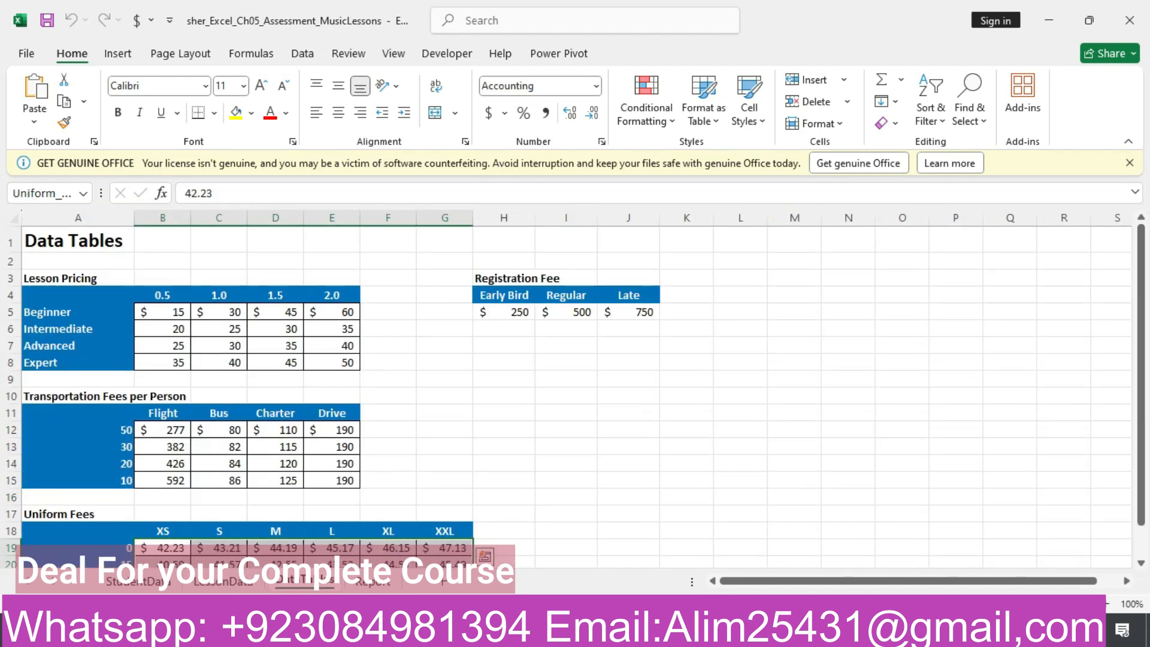
{"action": "key", "text": "ctrl+Page_Down"}
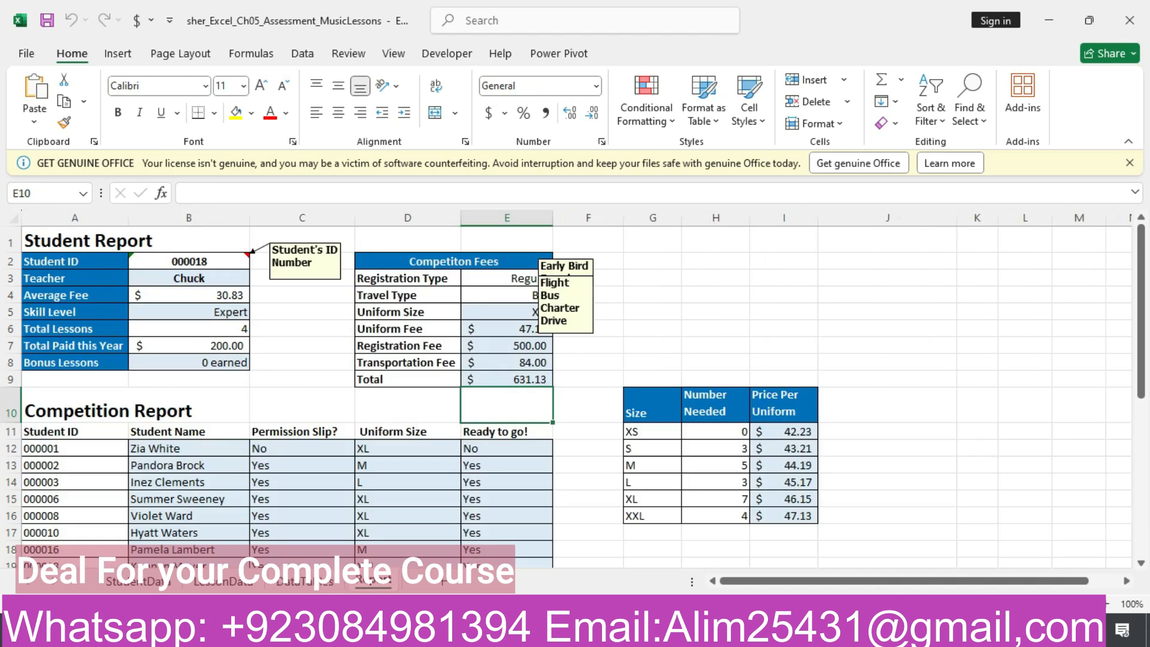
{"action": "mouse_move", "coordinate": [1142, 297]}
{"action": "left_mouse_down"}
{"action": "mouse_move", "coordinate": [1142, 439]}
{"action": "mouse_move", "coordinate": [1141, 296]}
{"action": "left_mouse_up"}
{"action": "key", "text": "alt+Tab"}
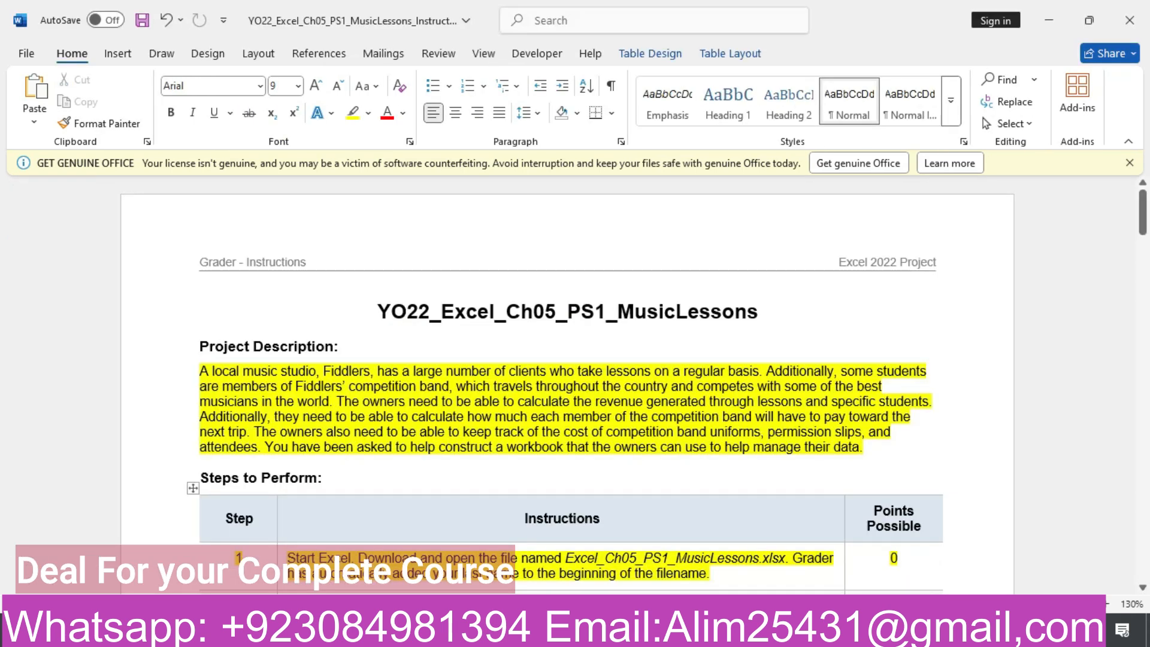